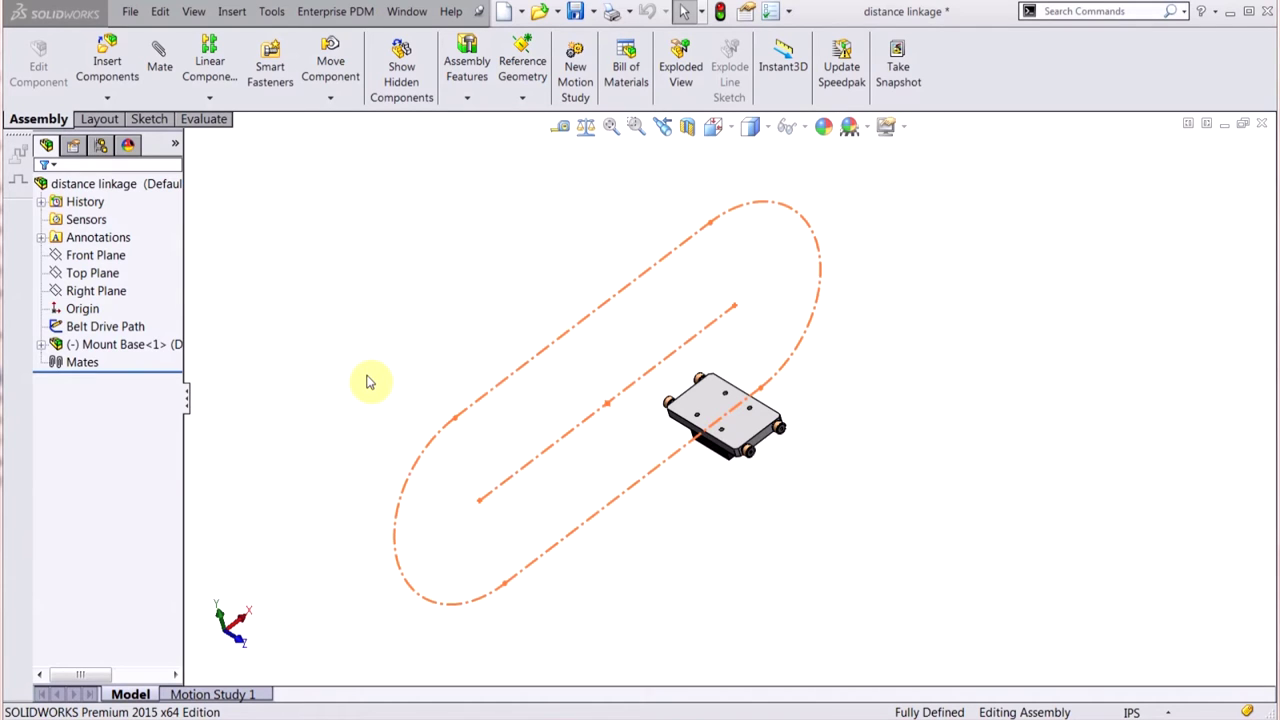
Step: Show the component pattern types under Linear Component Pattern on the Assembly tab
click(209, 99)
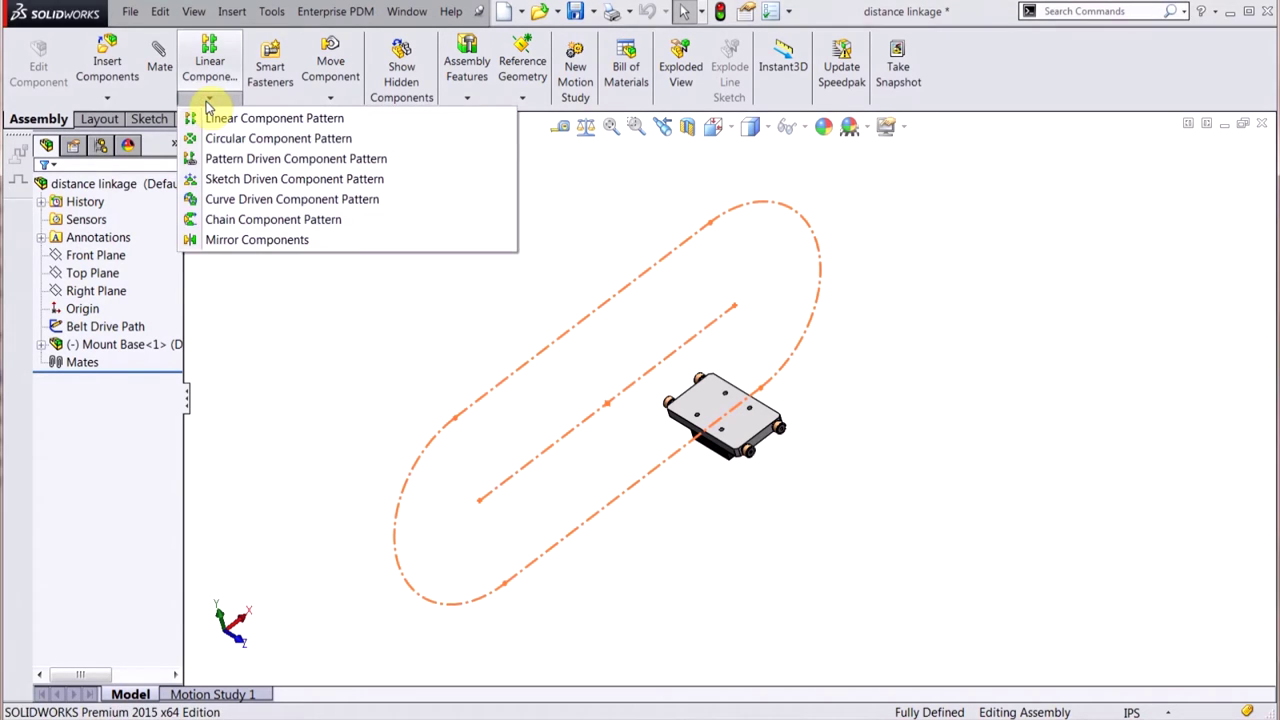
Step: Start a Chain Component Pattern with the closed Belt Drive Path loop as path and 10 instances
click(247, 220)
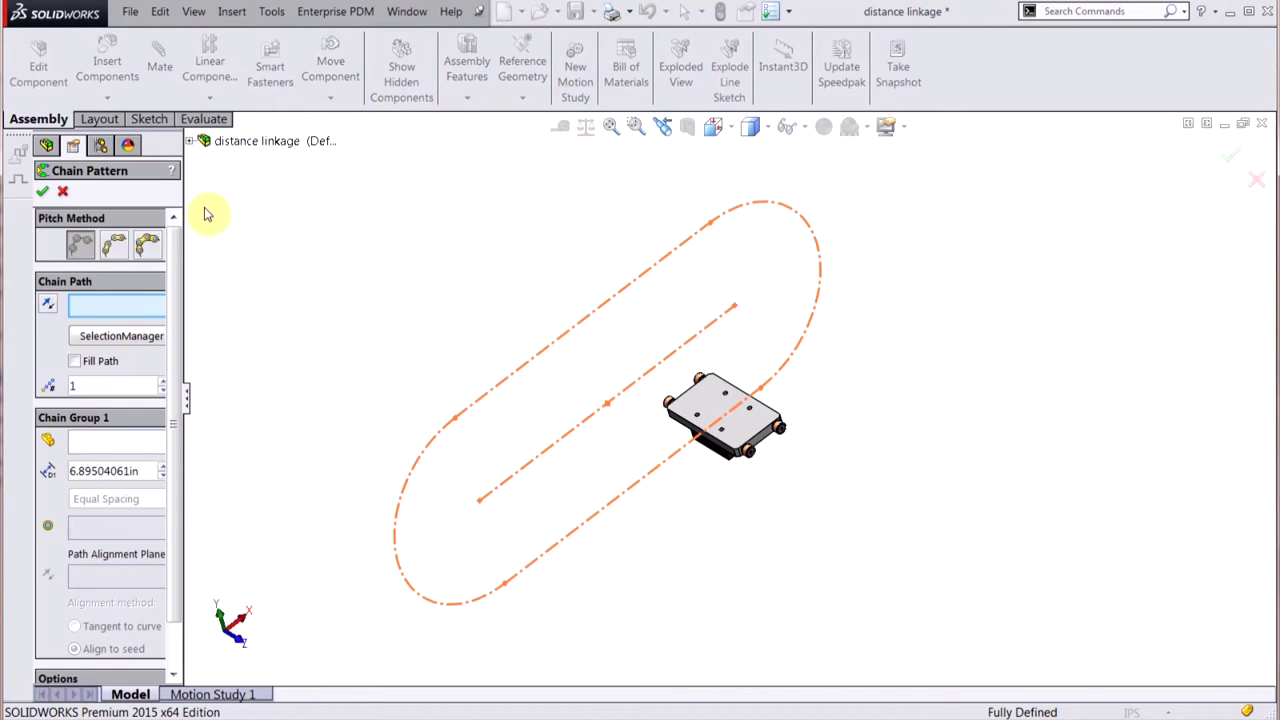
drag(183, 195, 241, 193)
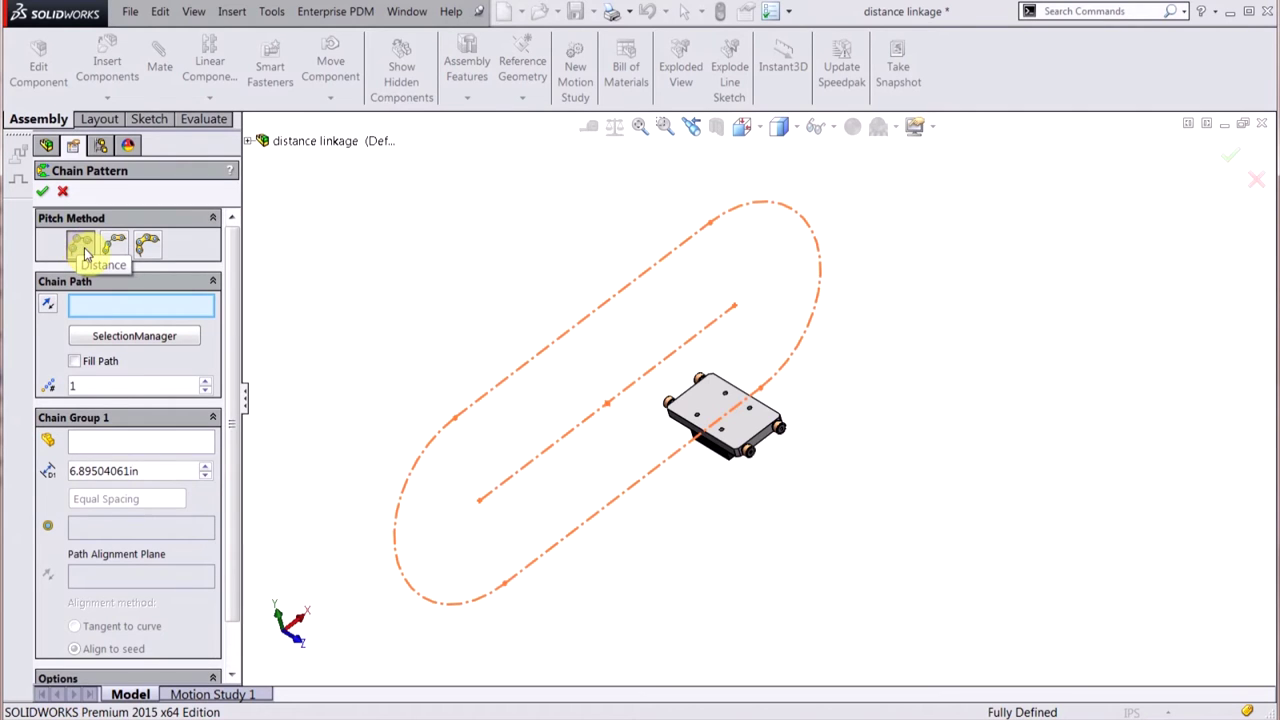
right_click(107, 306)
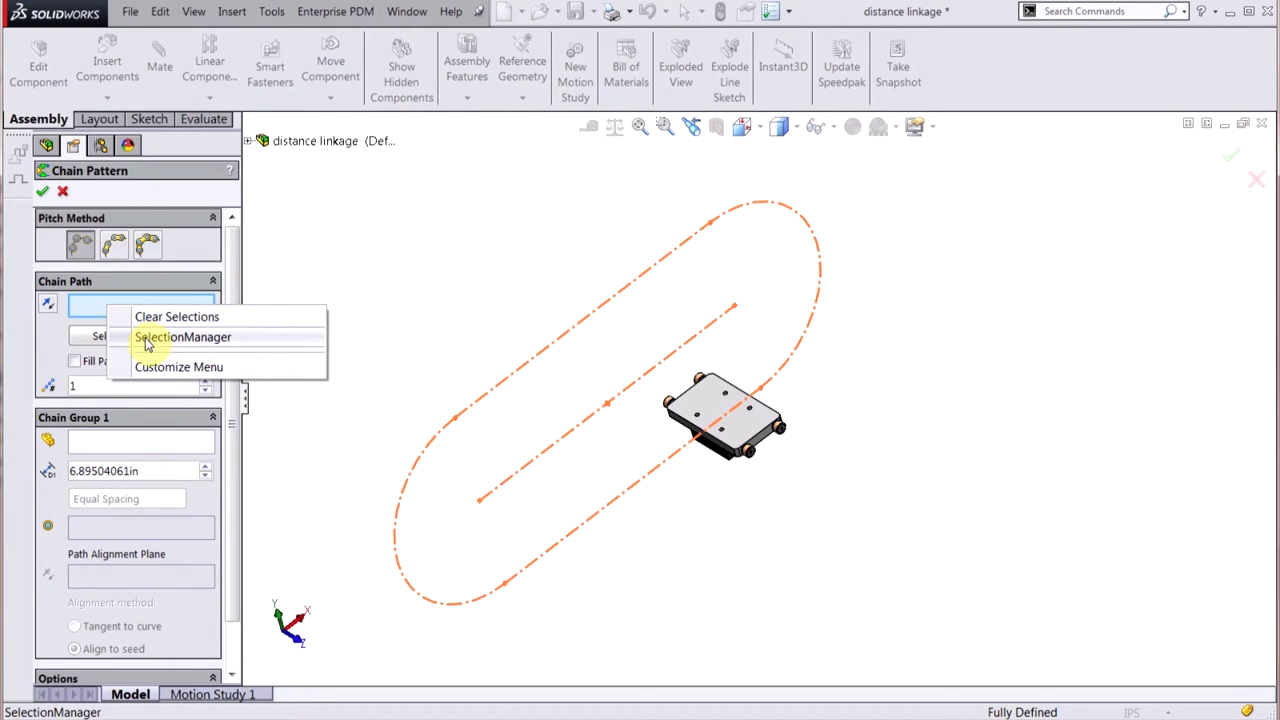
click(90, 322)
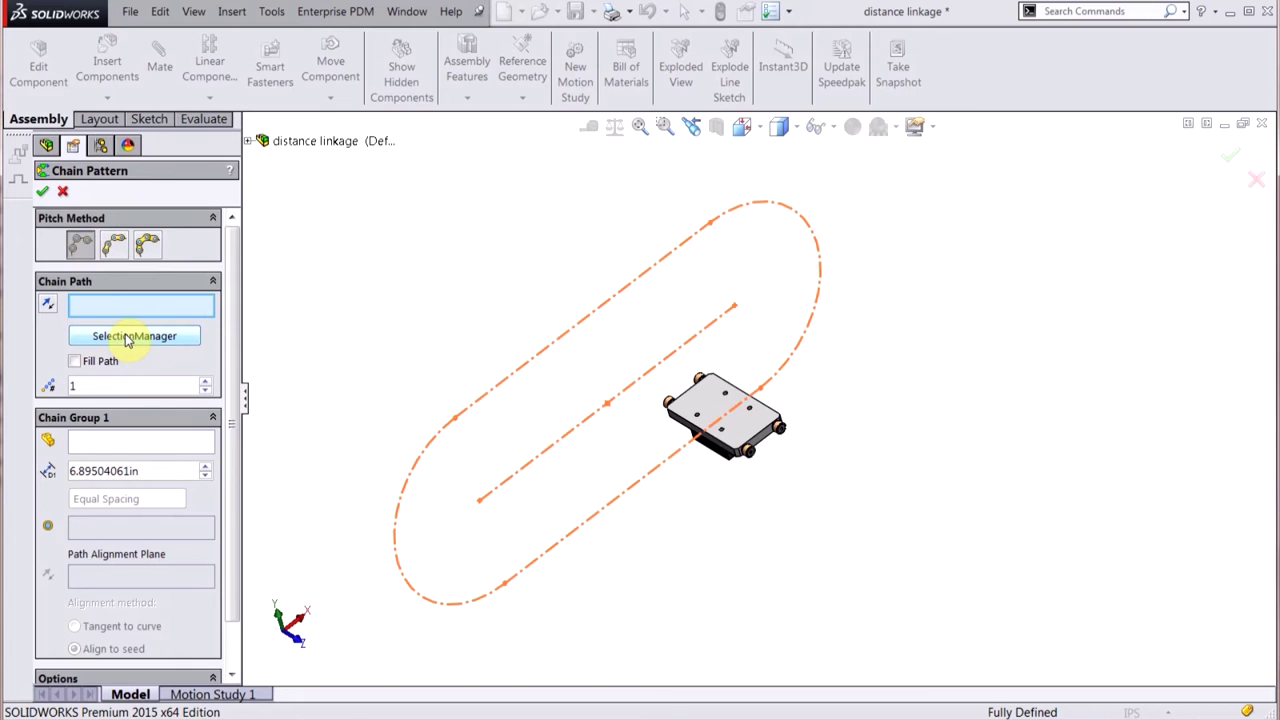
click(128, 338)
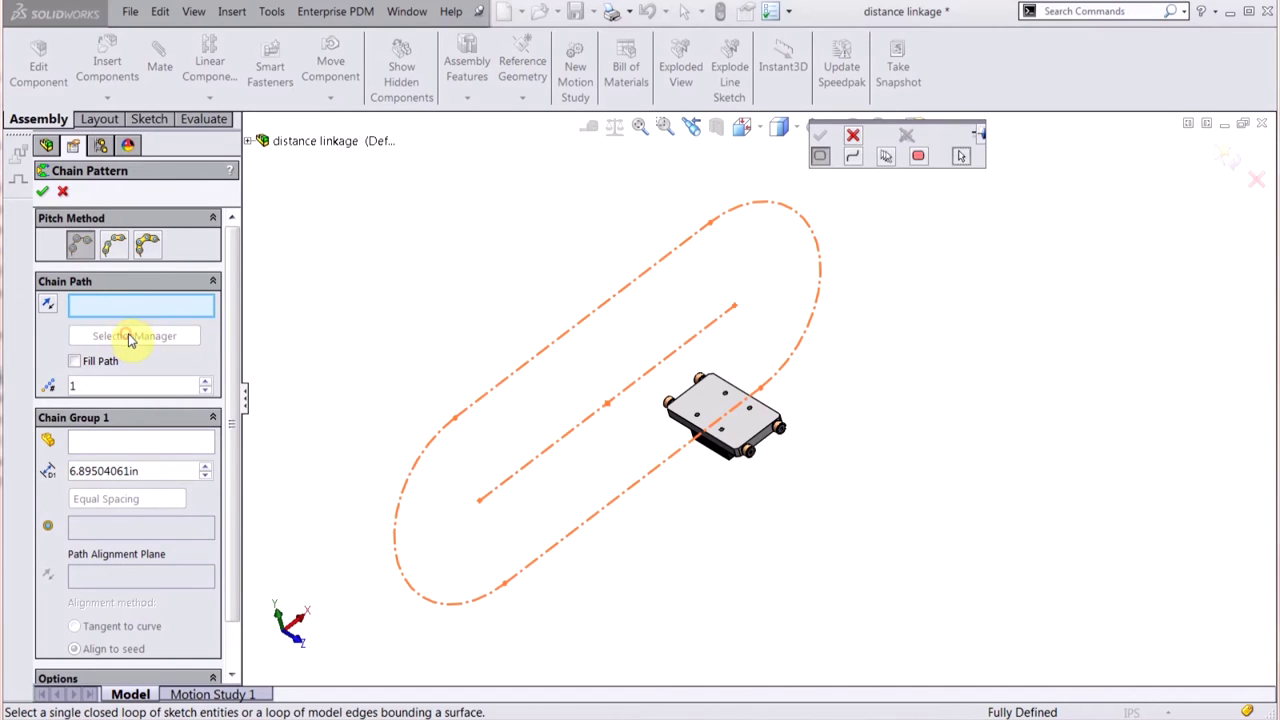
click(820, 158)
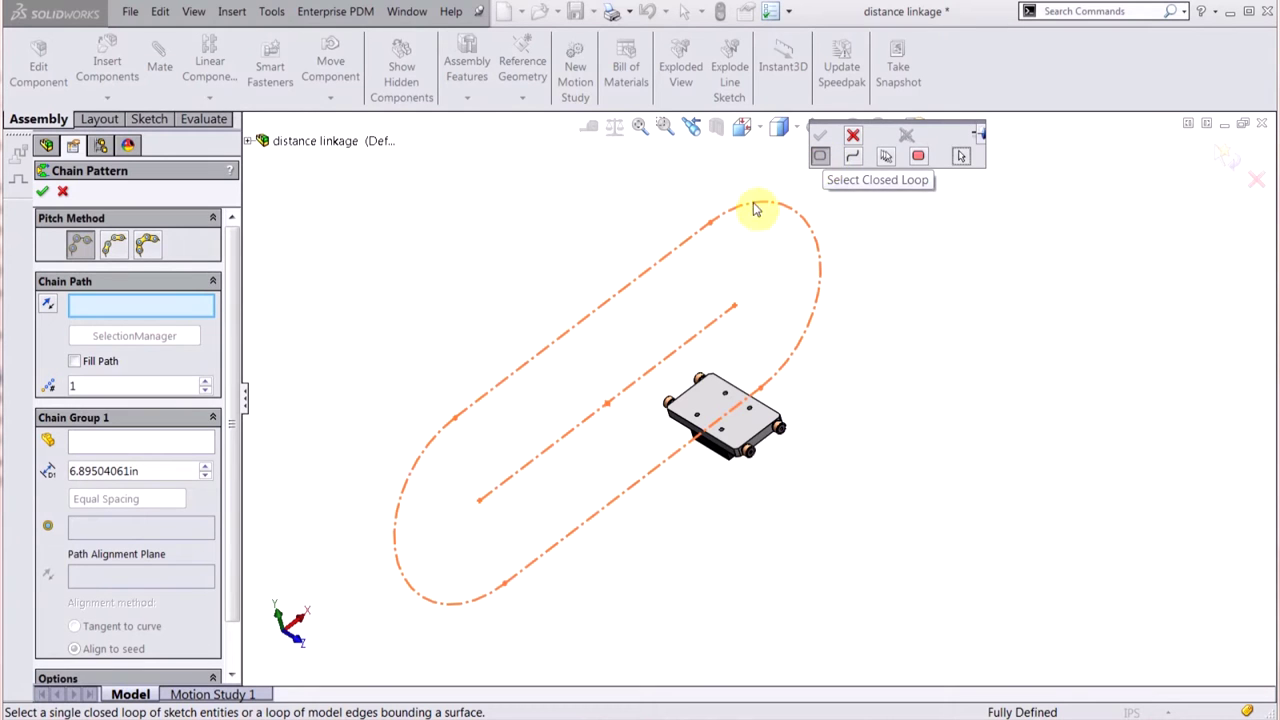
click(686, 248)
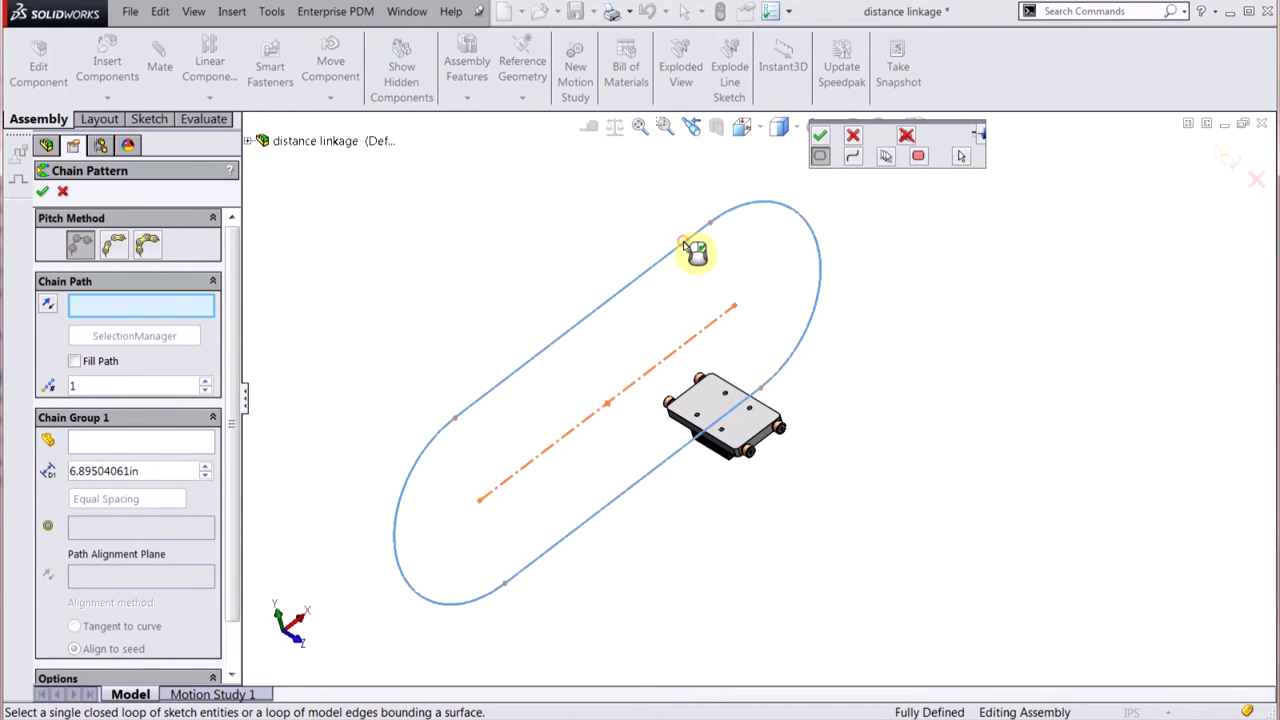
click(820, 140)
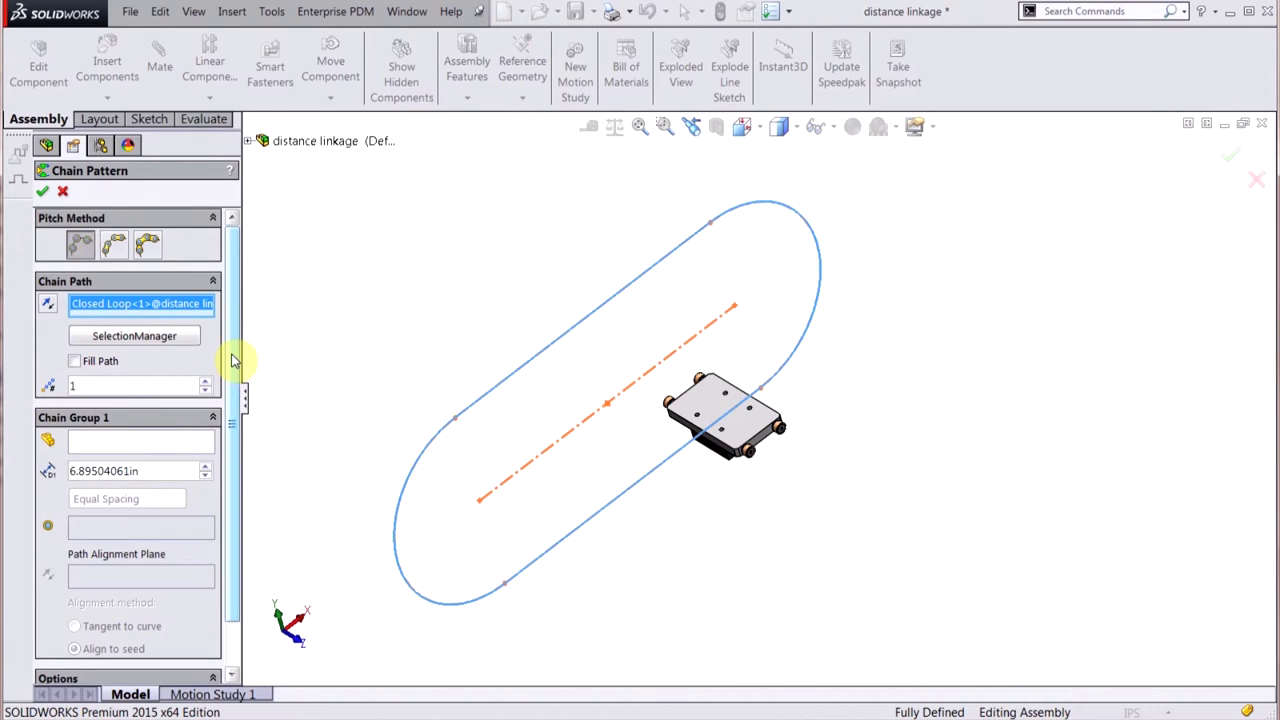
double_click(134, 384)
text(10)
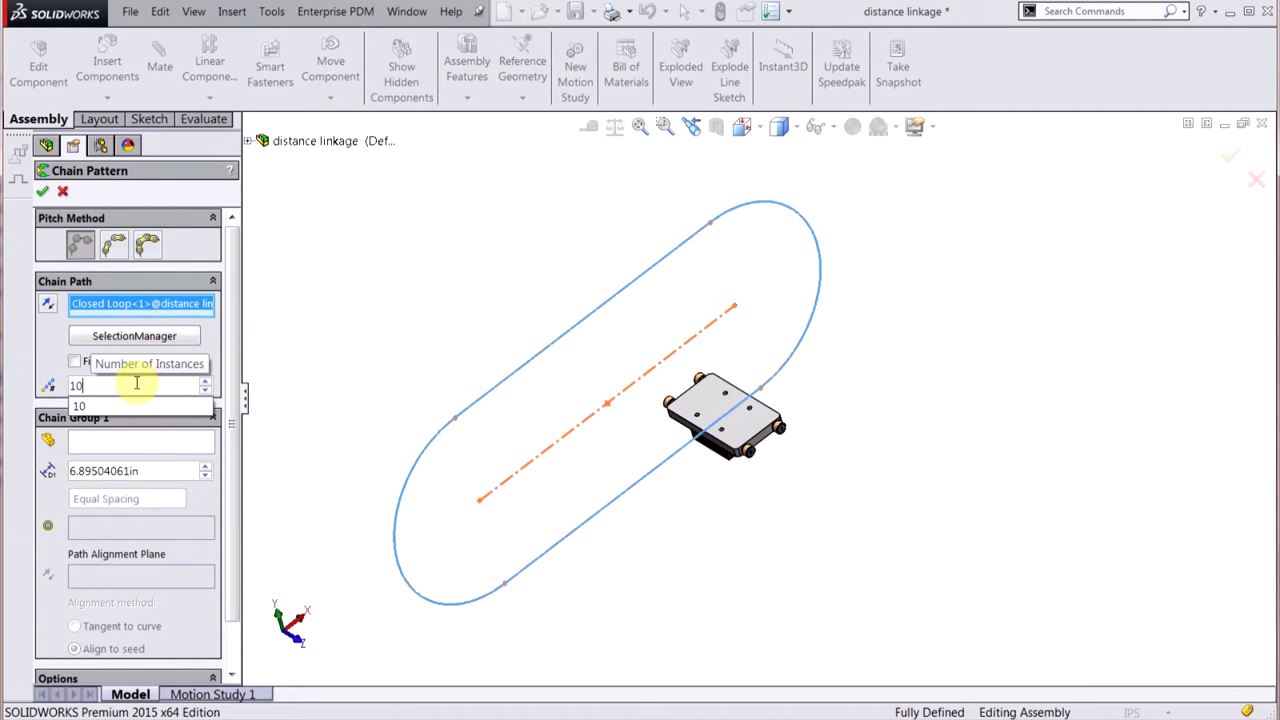
Step: Keep 10 instances, pattern Mount Base<1>, and reference a Cam Roller face
key(Return)
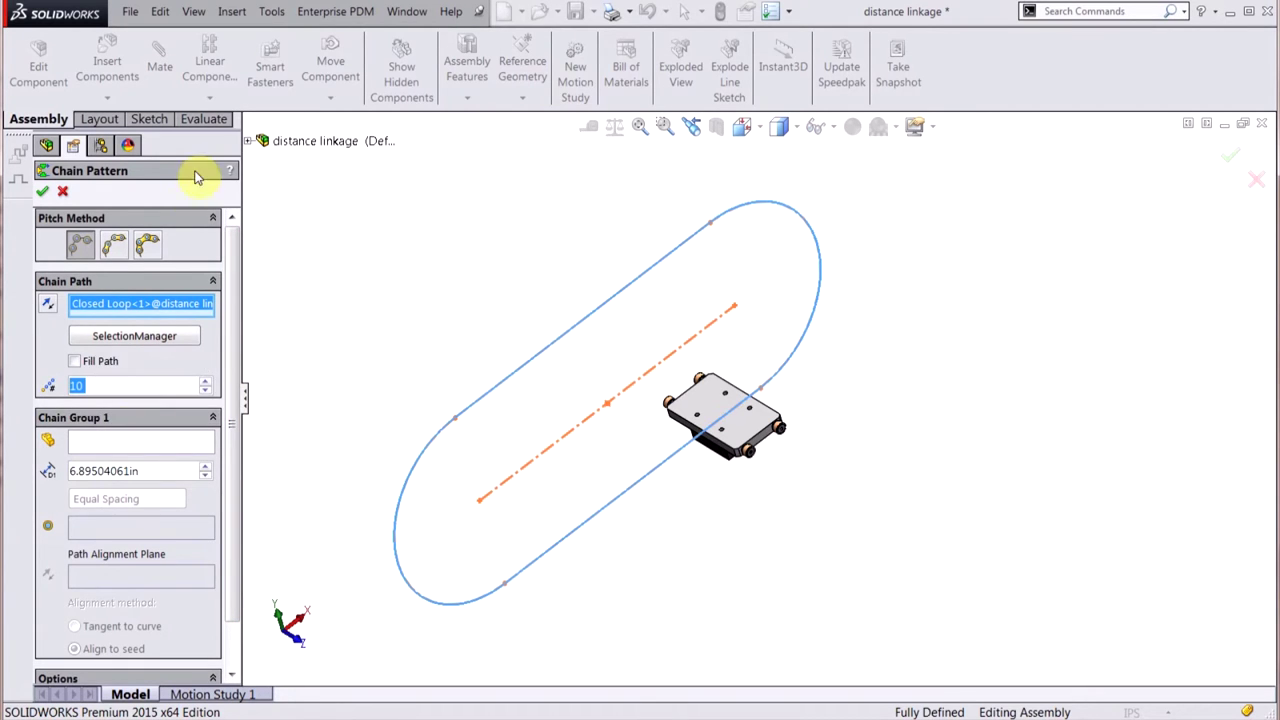
click(110, 441)
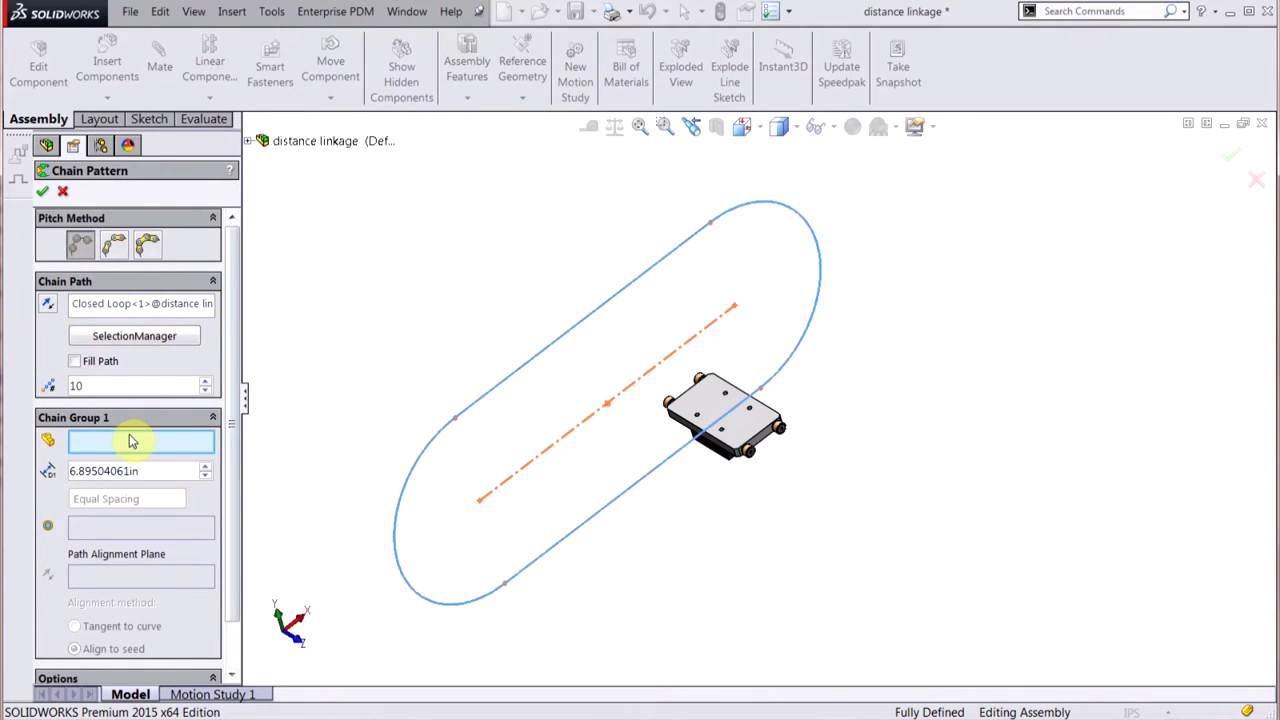
click(707, 410)
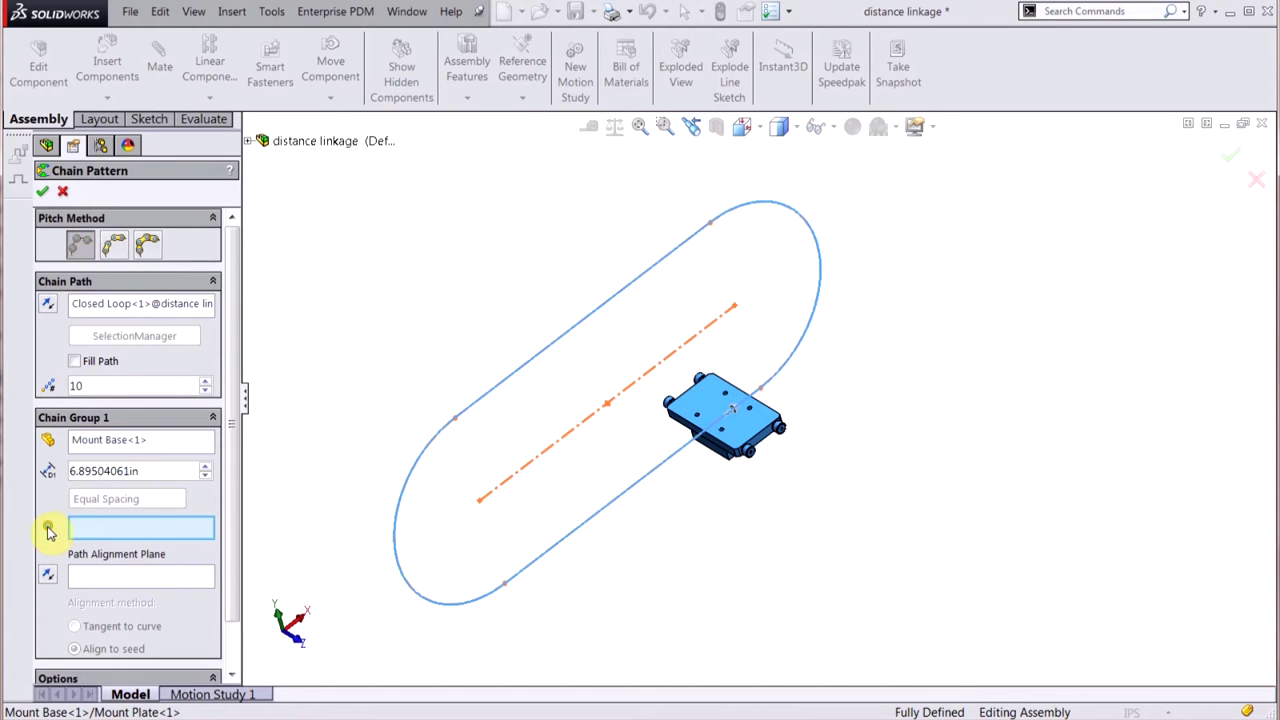
scroll(766, 470, down, 6)
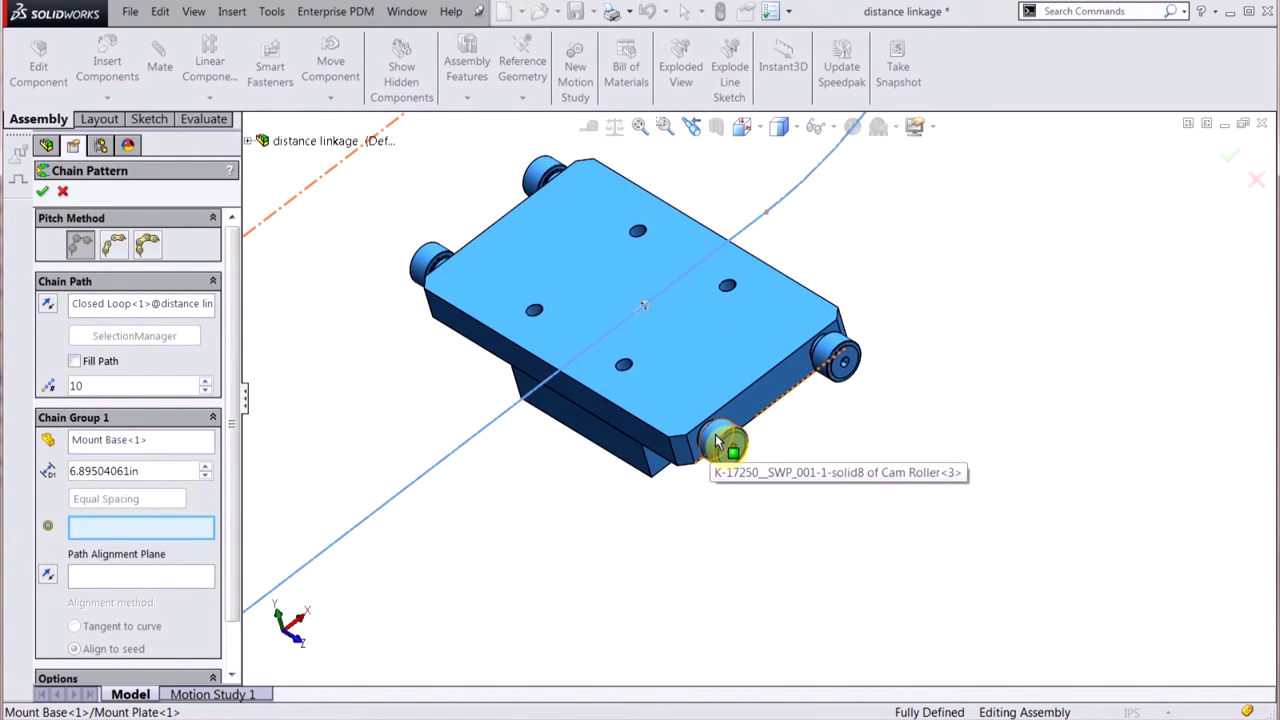
click(717, 441)
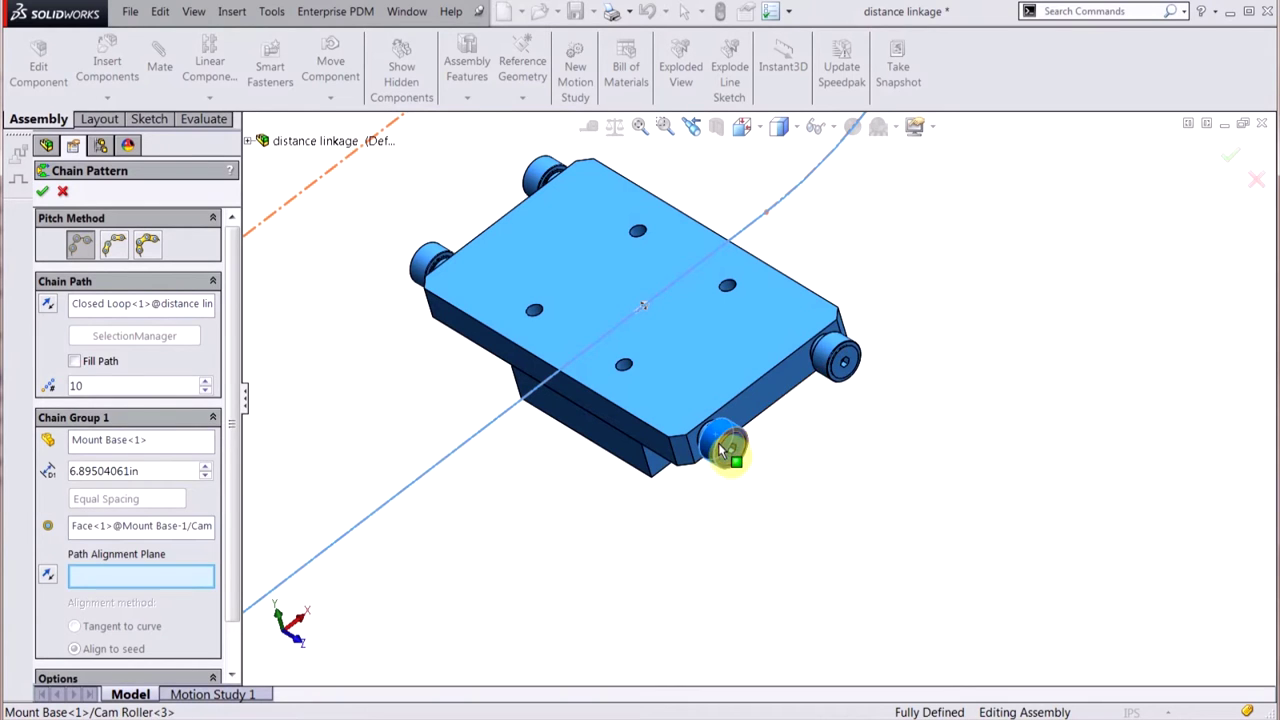
scroll(318, 477, up, 1)
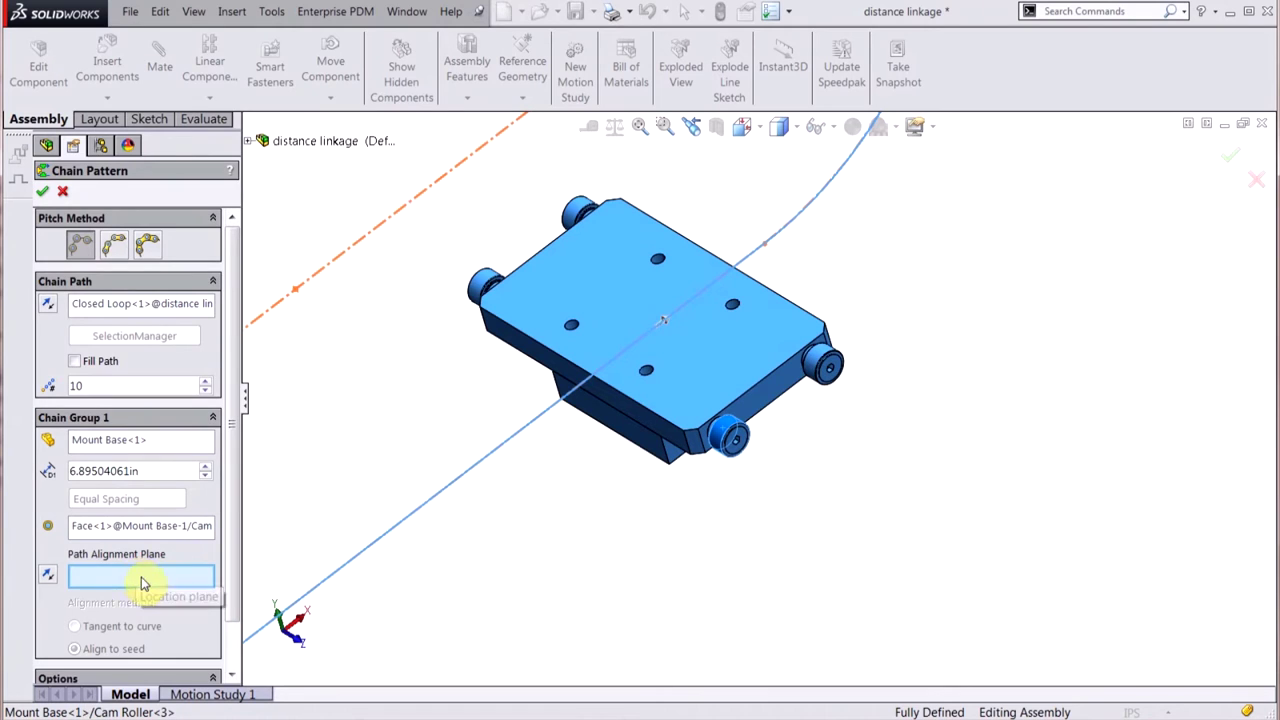
Step: Align the pattern to Mount Base's Right Plane and switch the pitch method to Distance Linkage
click(249, 143)
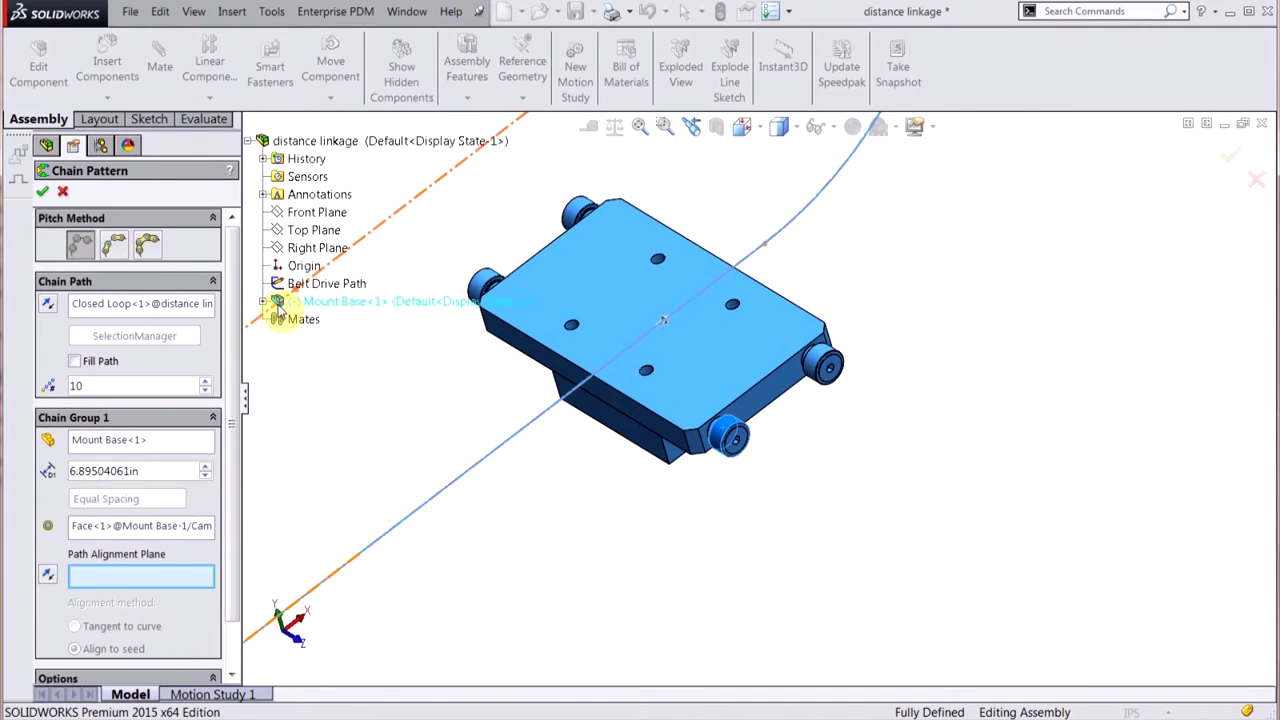
click(264, 302)
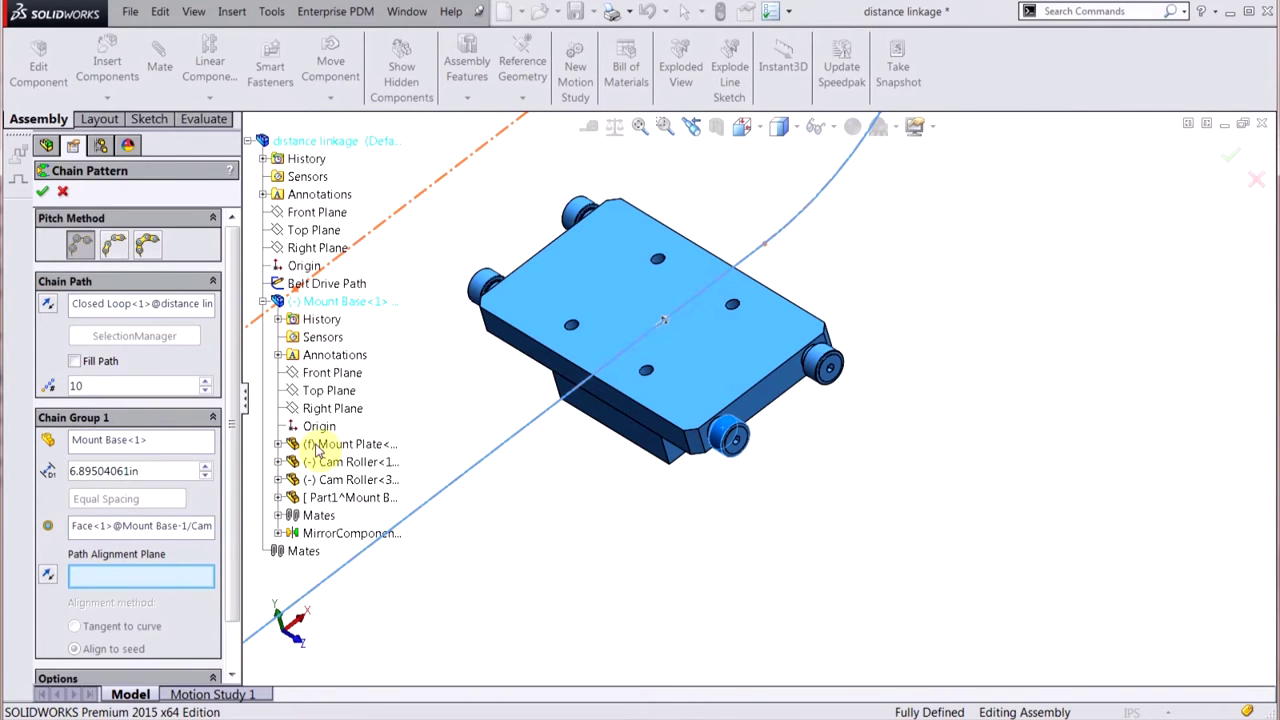
click(320, 408)
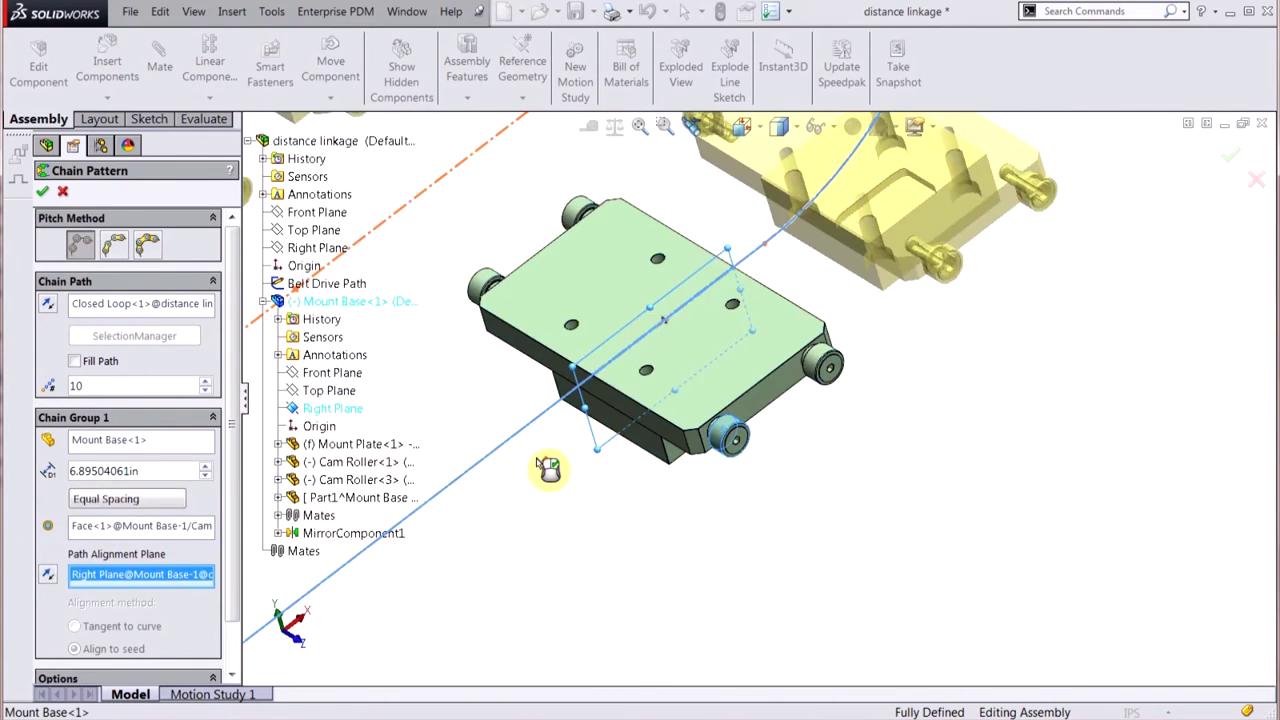
scroll(600, 482, up, 5)
middle_drag(603, 484, 586, 360)
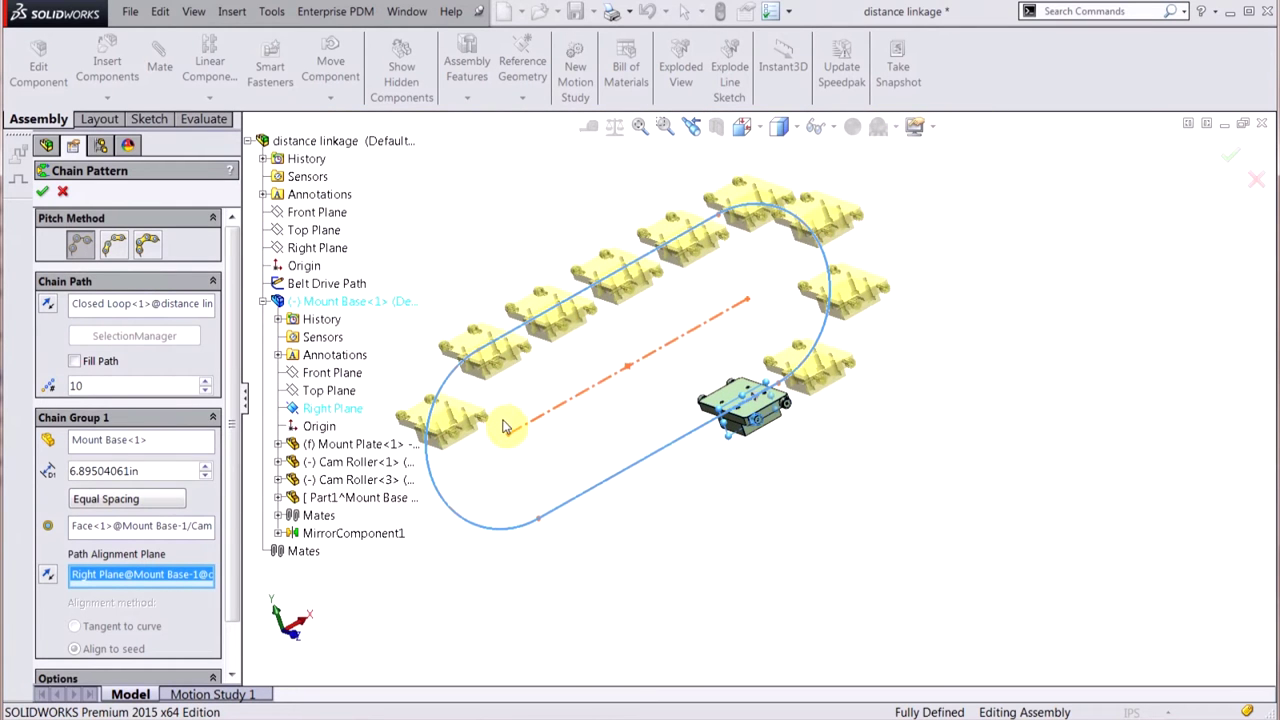
middle_drag(508, 423, 484, 433)
scroll(484, 433, down, 3)
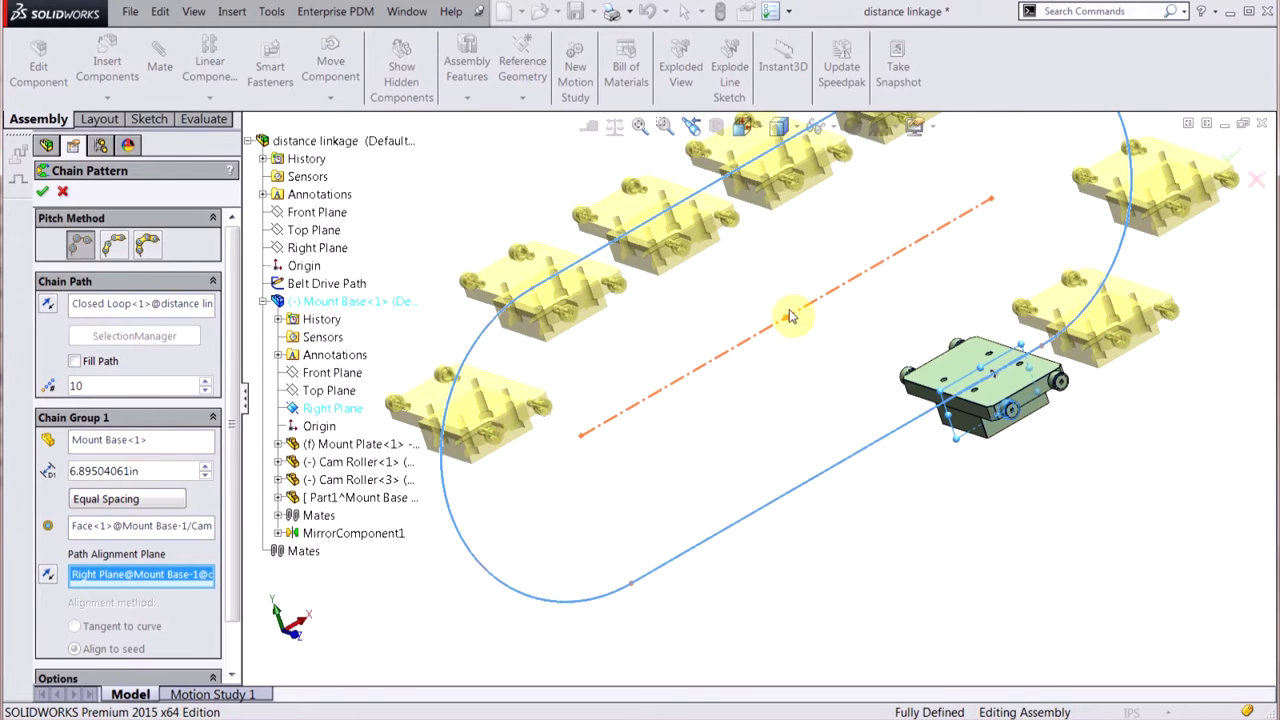
middle_drag(832, 306, 880, 330)
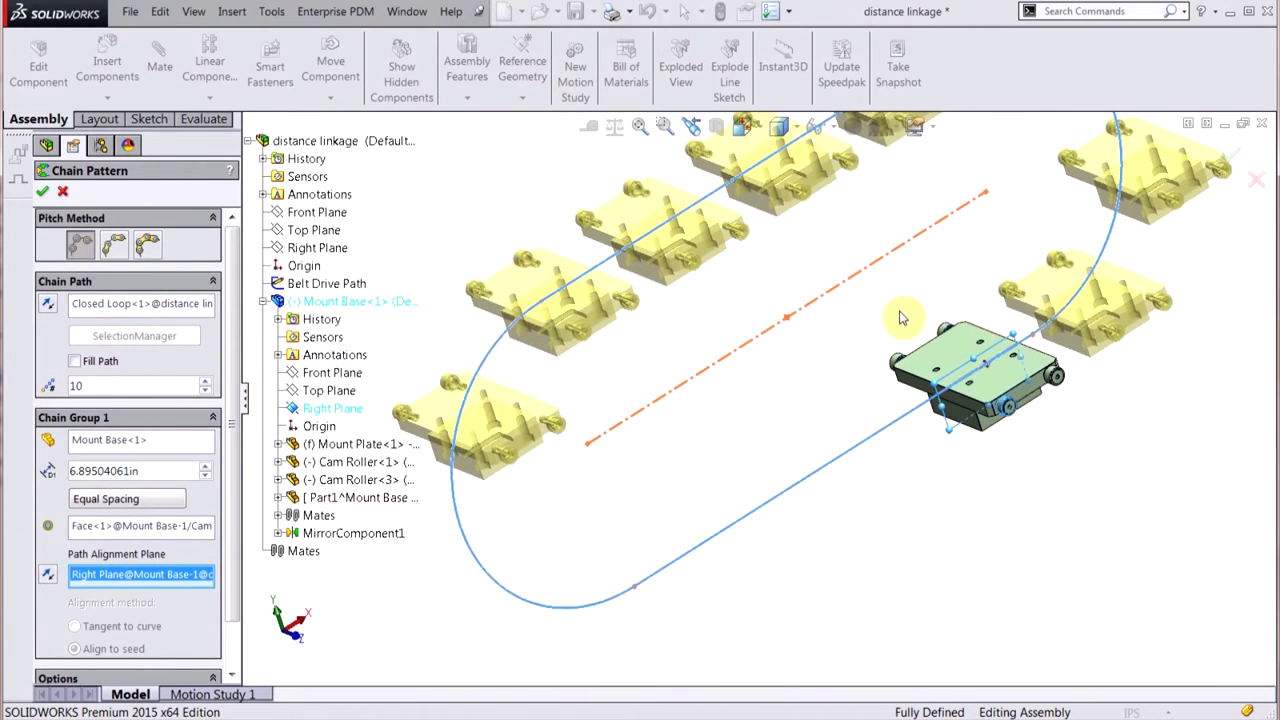
scroll(897, 319, up, 1)
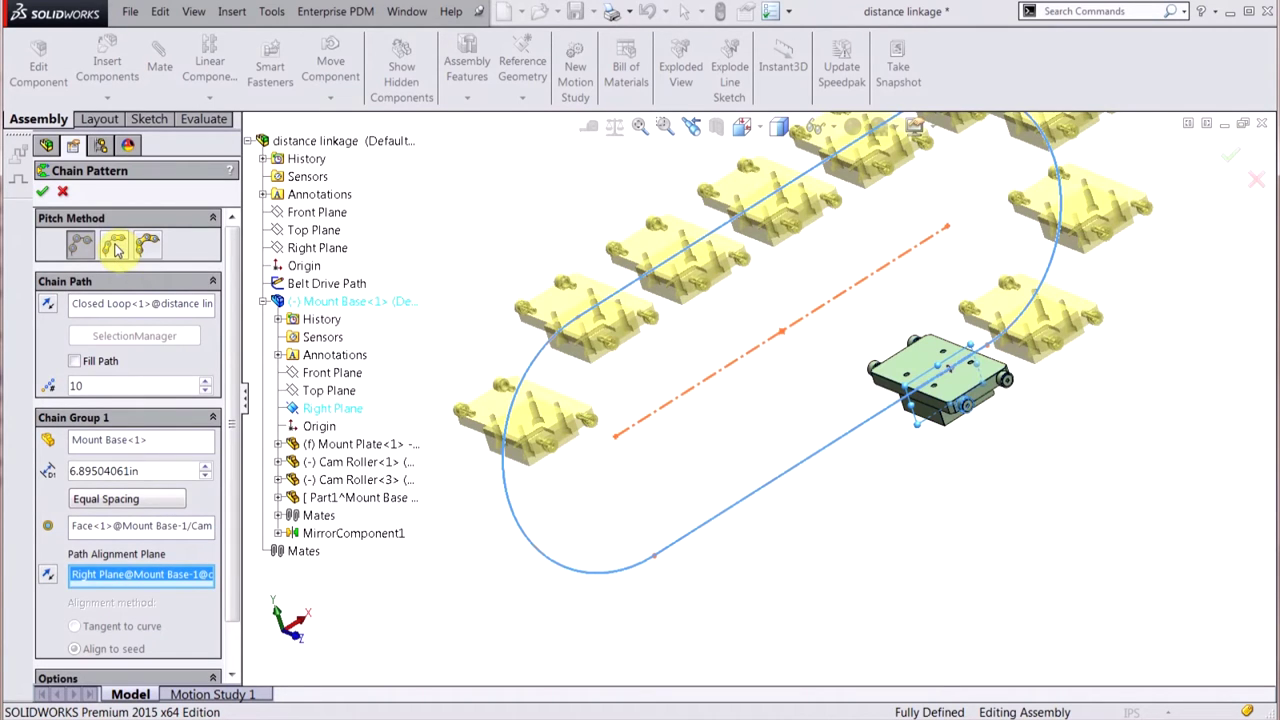
click(114, 247)
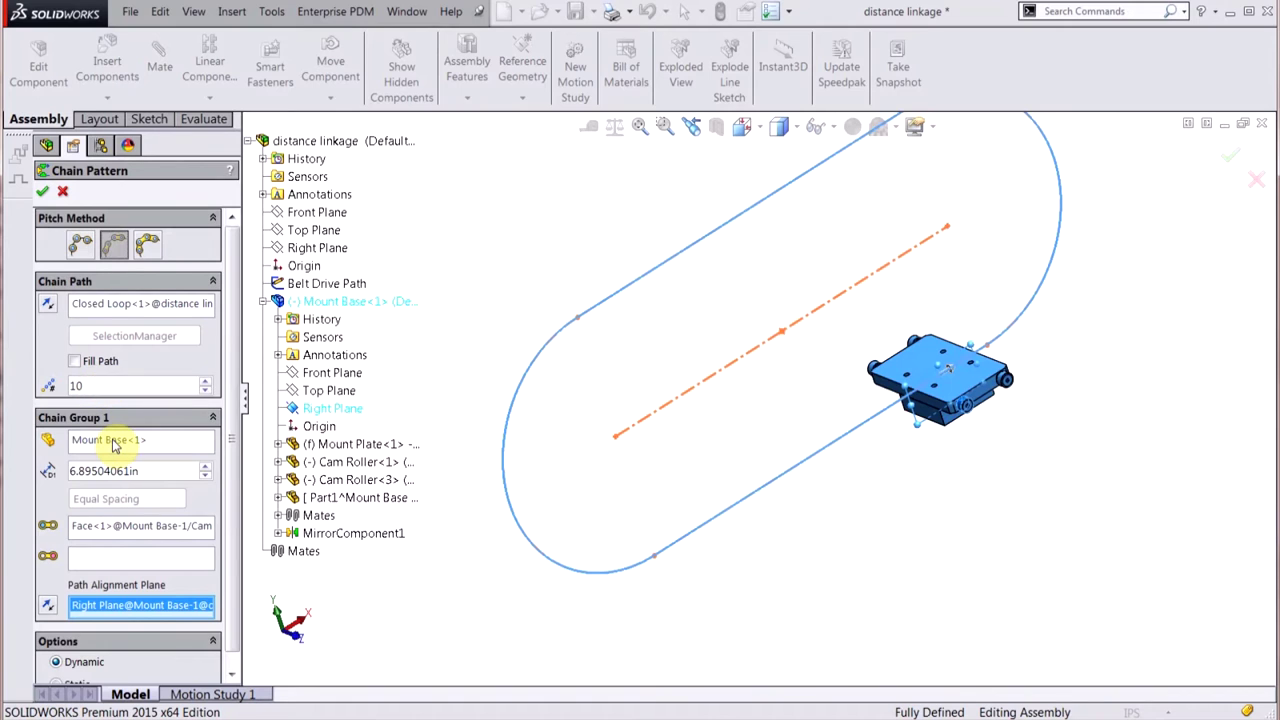
Step: Clear Path Link 1, then set Path Links 1 and 2 to Mount Base's two cam roller faces
click(110, 526)
right_click(115, 529)
click(147, 541)
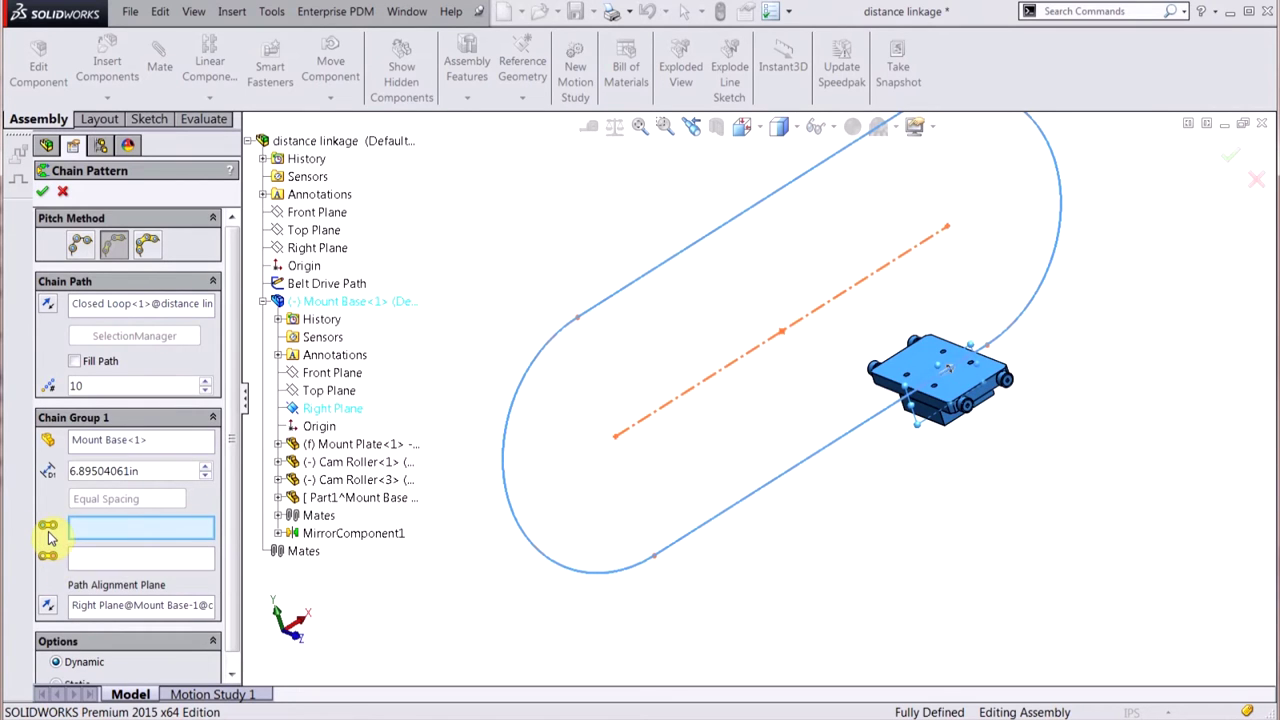
click(1000, 428)
scroll(960, 410, down, 6)
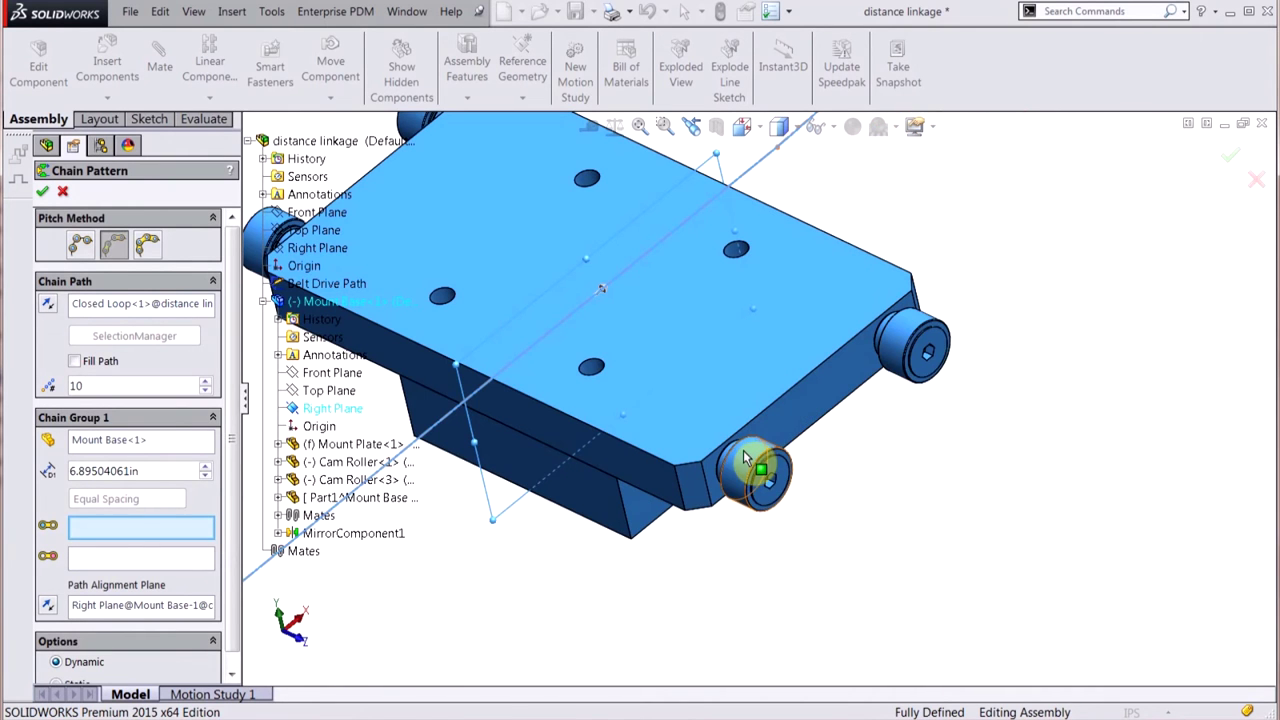
click(752, 468)
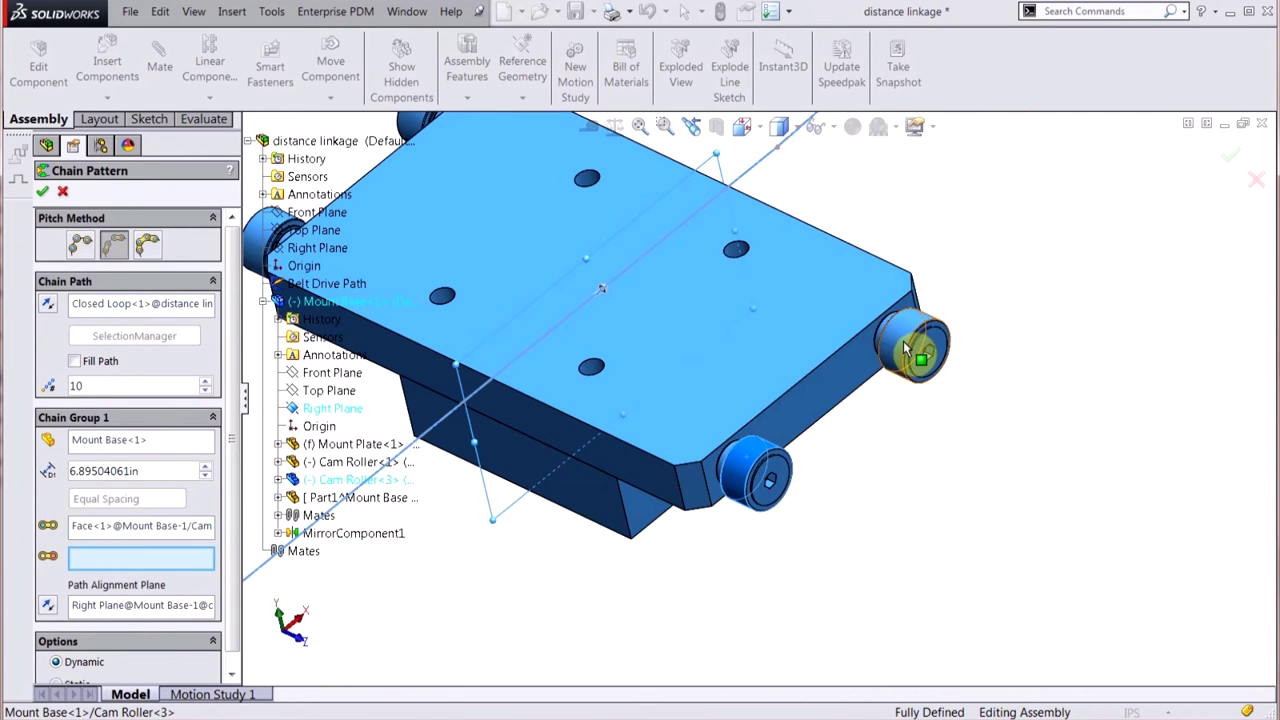
click(900, 352)
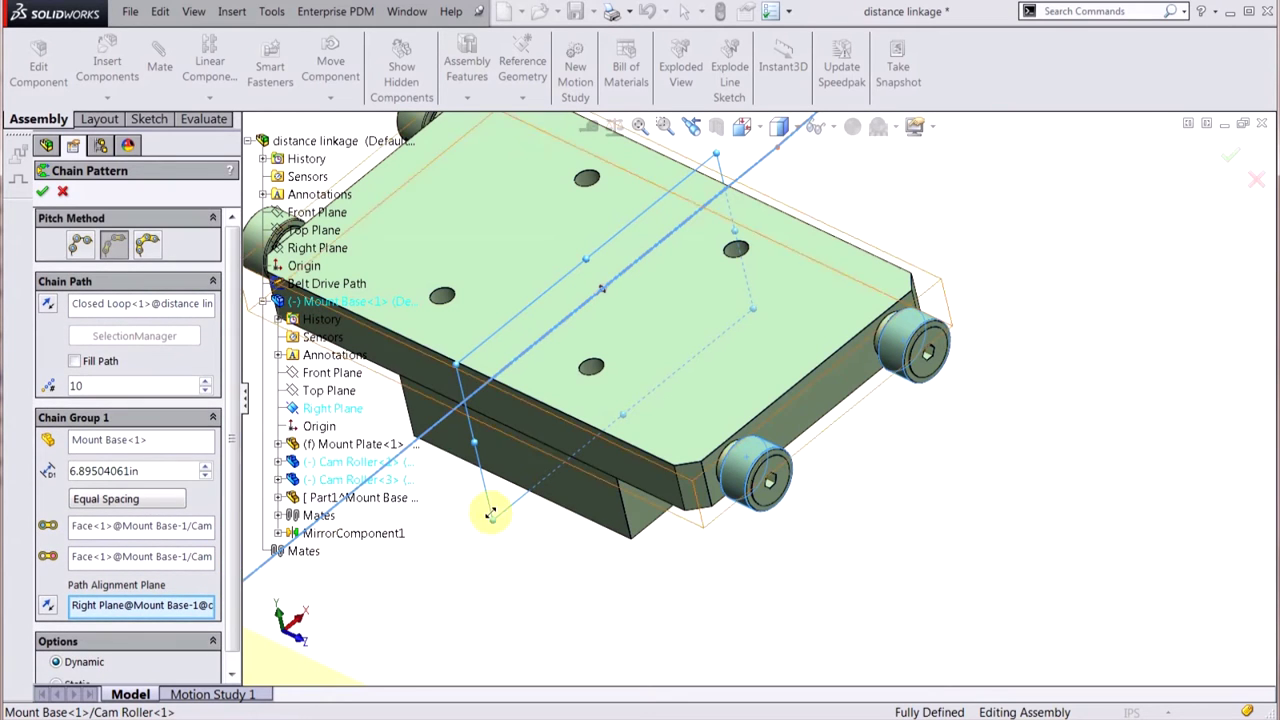
scroll(530, 560, up, 5)
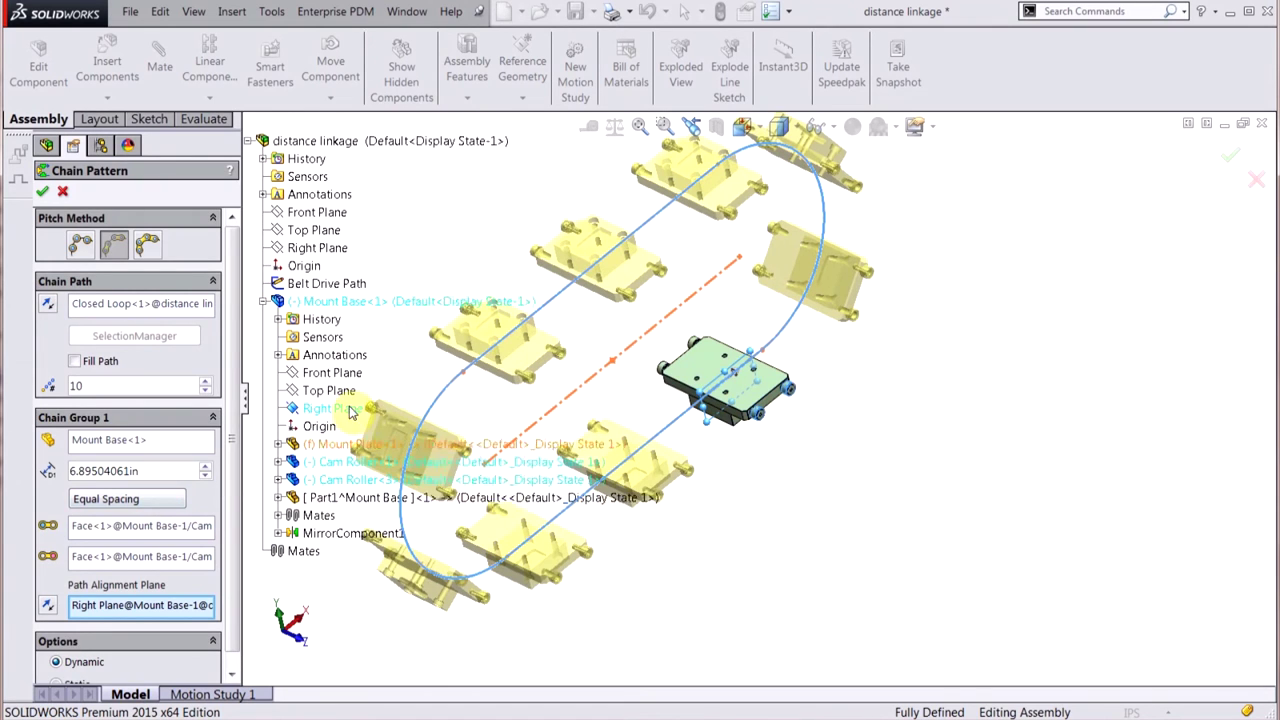
Step: Try 2in then 2.60in spacing, switch to Equal Spacing, and accept ChainPattern1 with ten mount bases
double_click(139, 467)
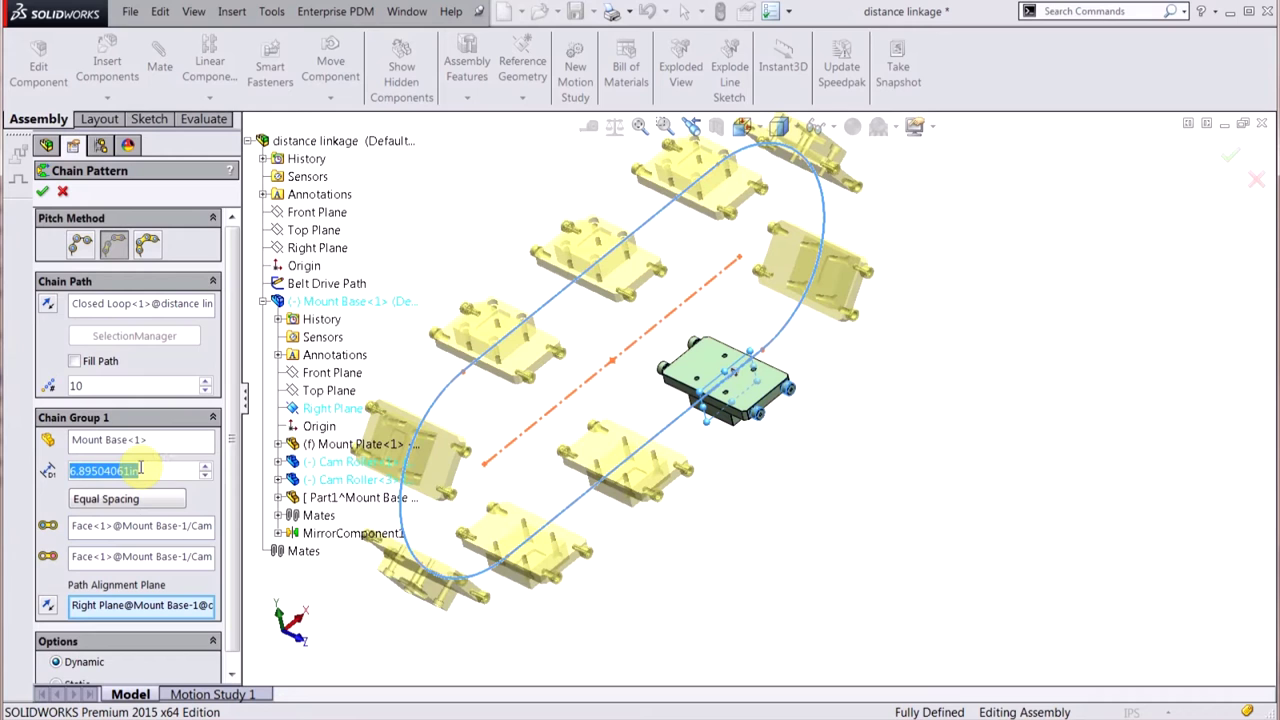
text(2.00in)
key(Return)
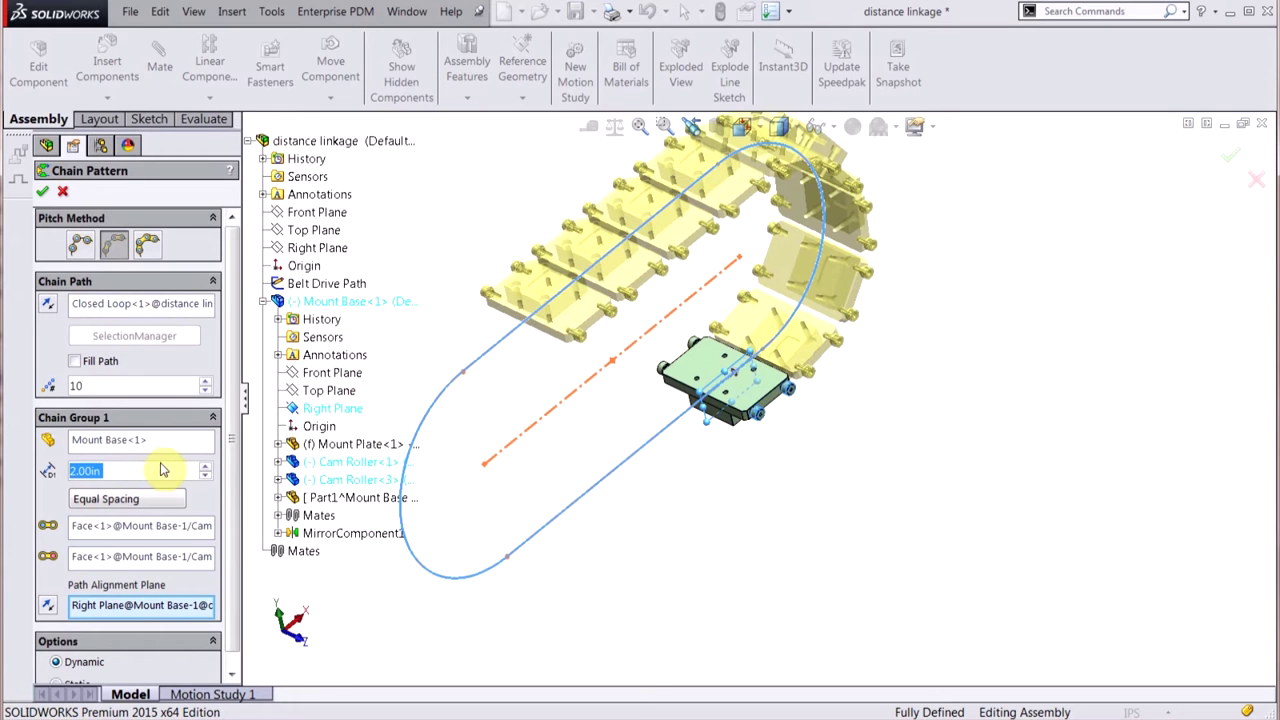
click(204, 466)
click(204, 466)
click(204, 466)
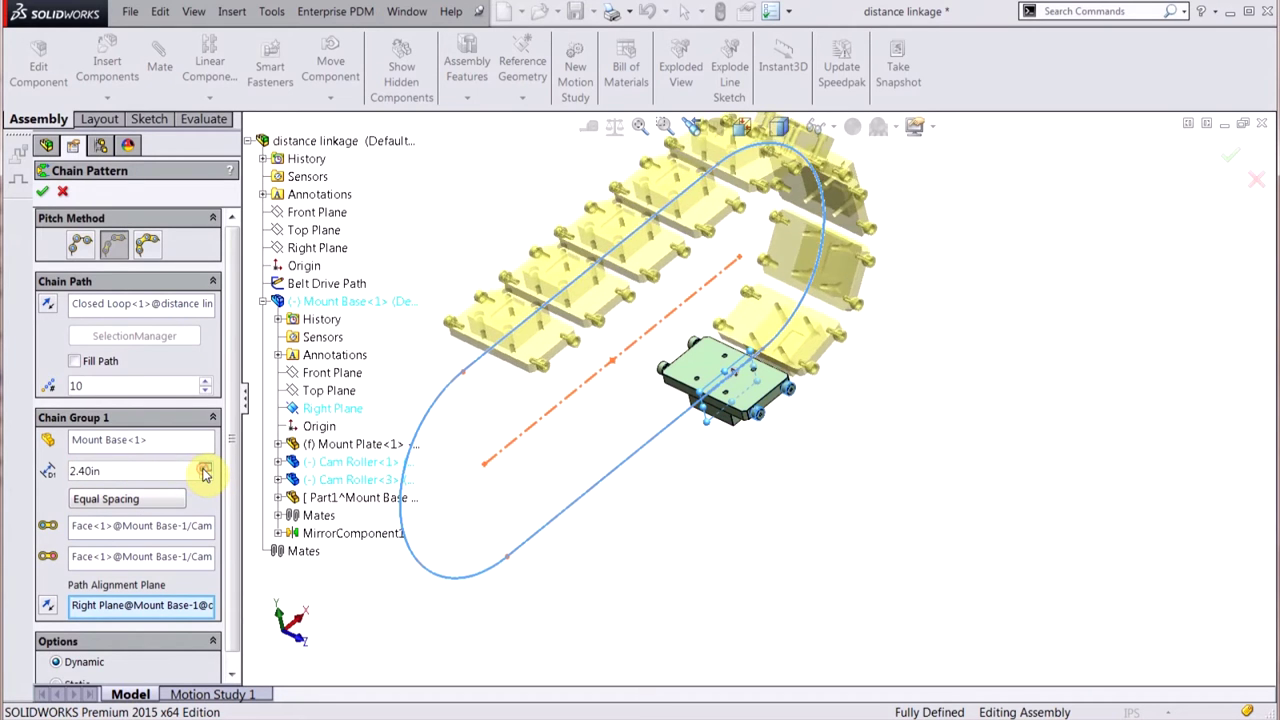
click(204, 466)
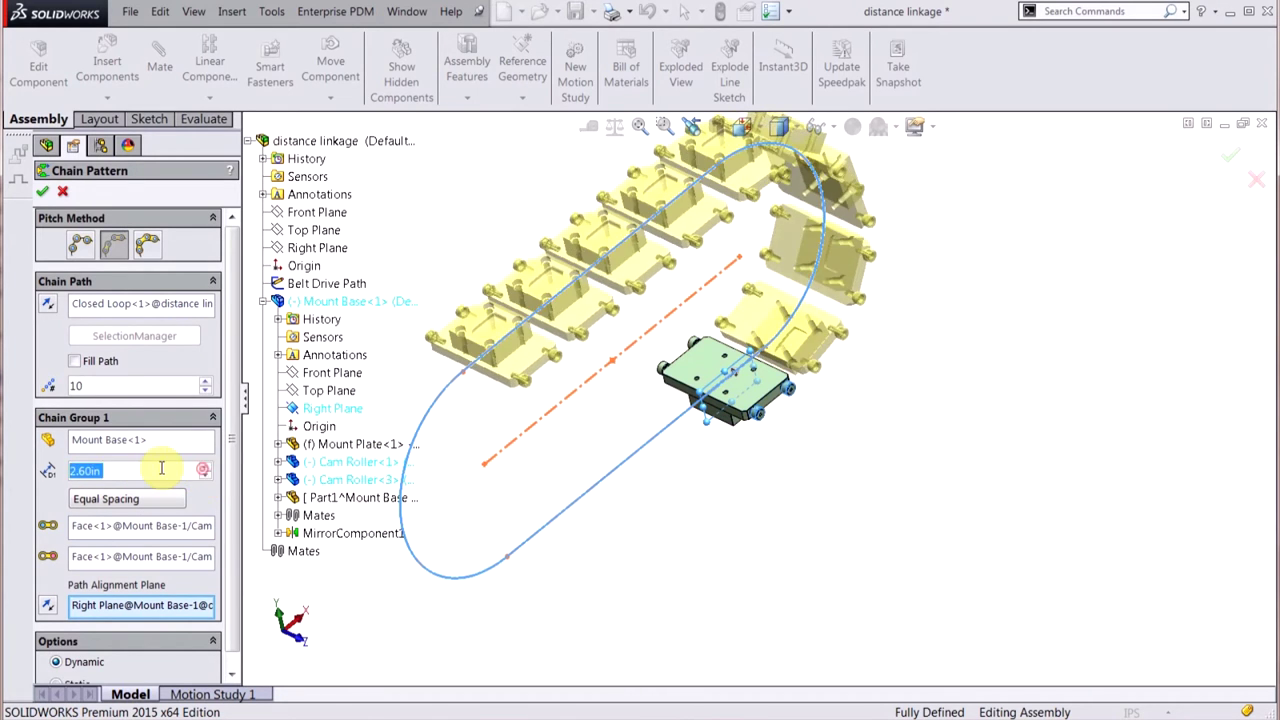
click(122, 502)
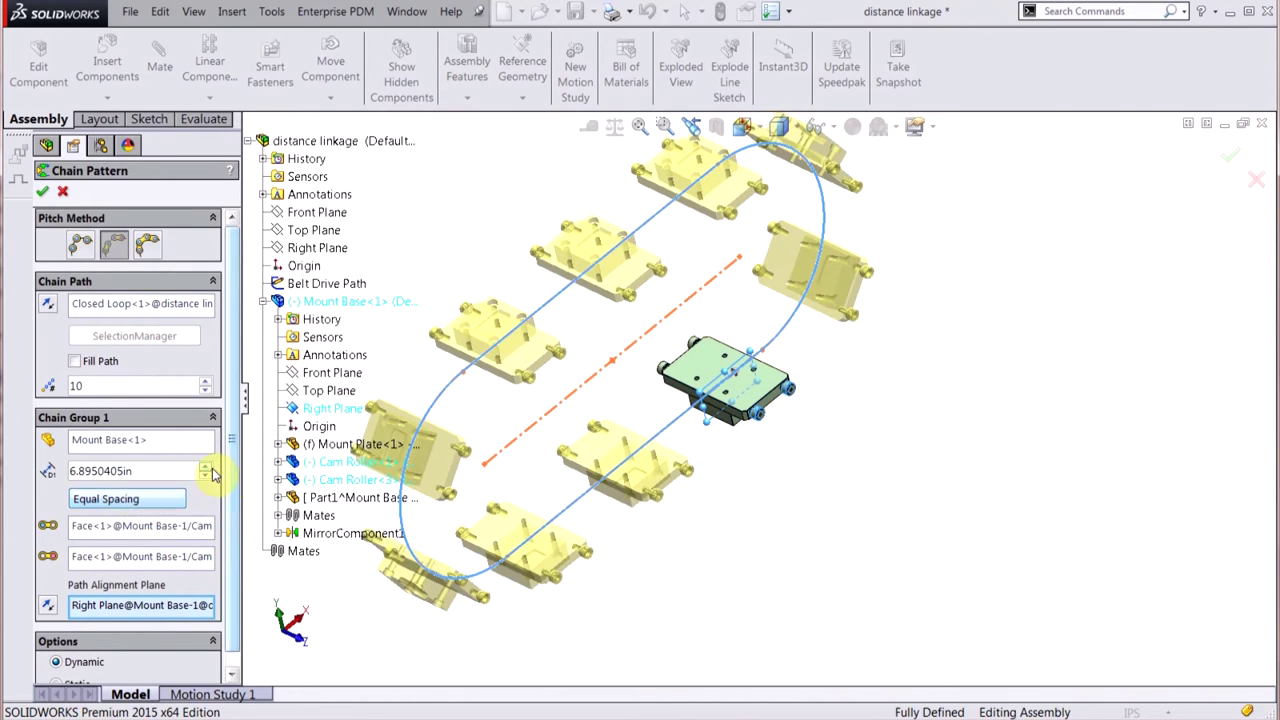
scroll(230, 473, down, 1)
scroll(230, 473, down, 1)
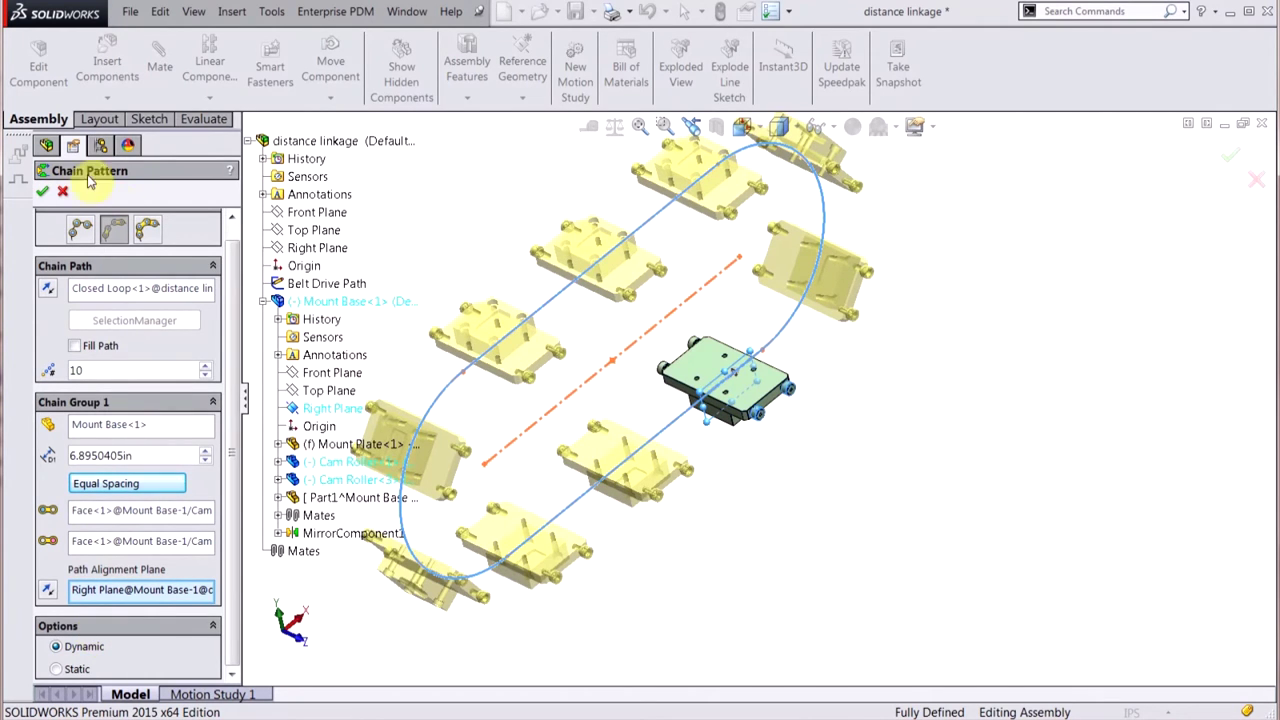
click(42, 191)
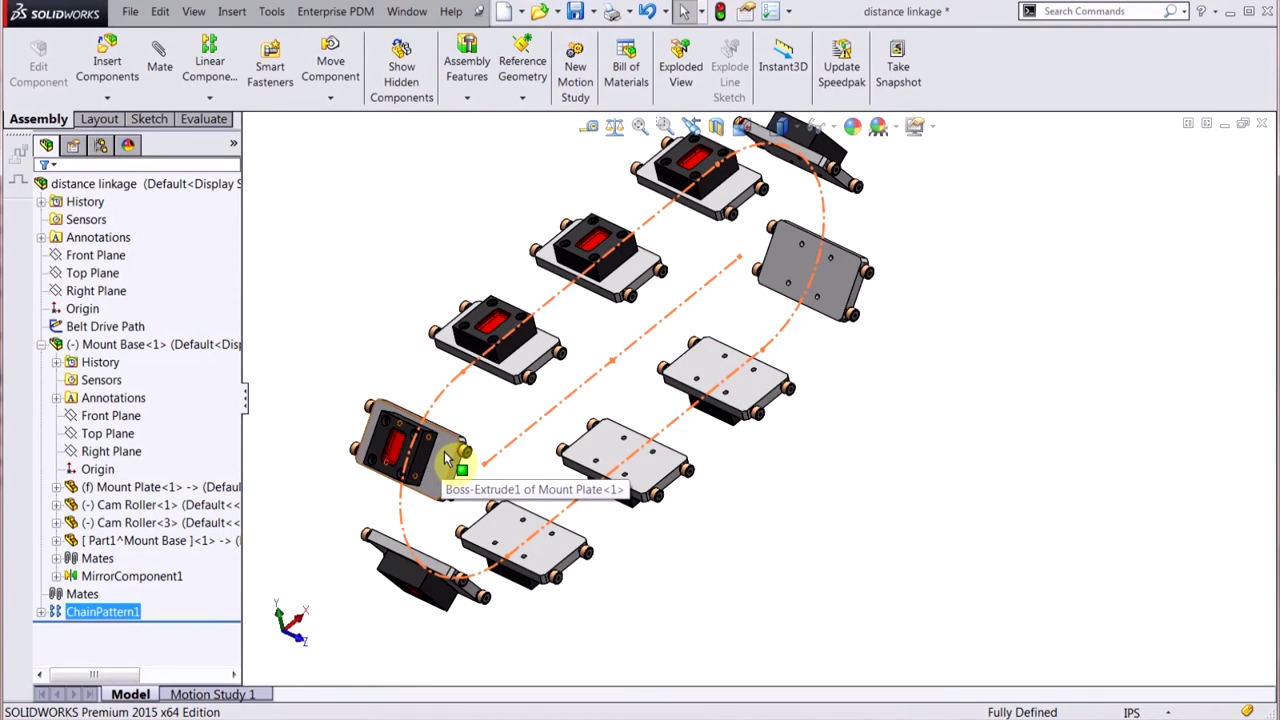
Step: Slide the mount base chain along the belt path, then switch to the connected linkage assembly
drag(448, 457, 457, 243)
click(41, 308)
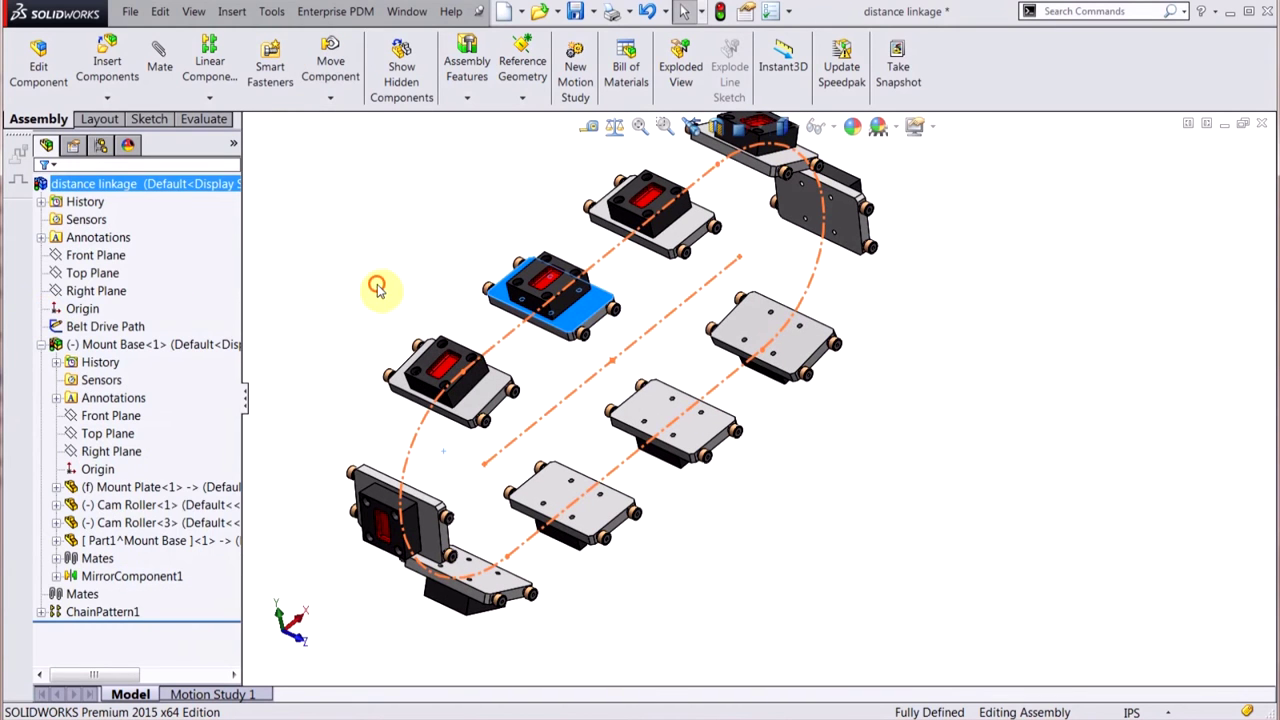
click(377, 289)
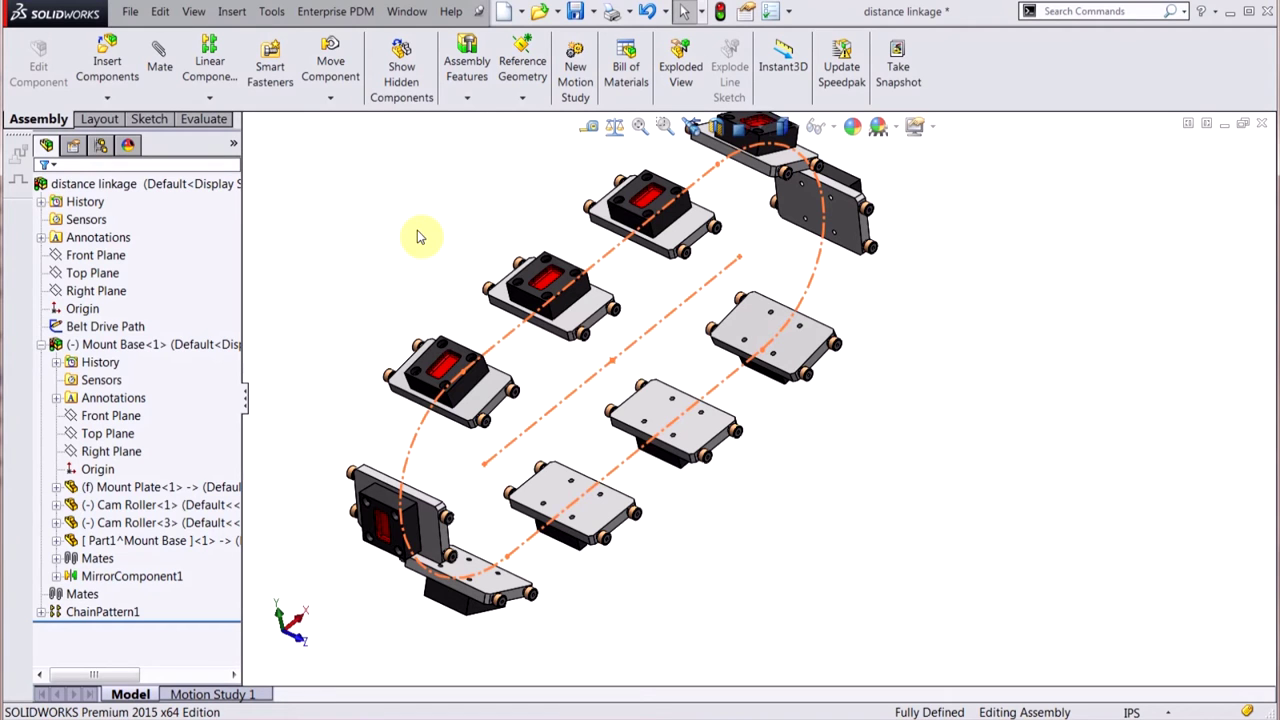
key(ctrl+Tab)
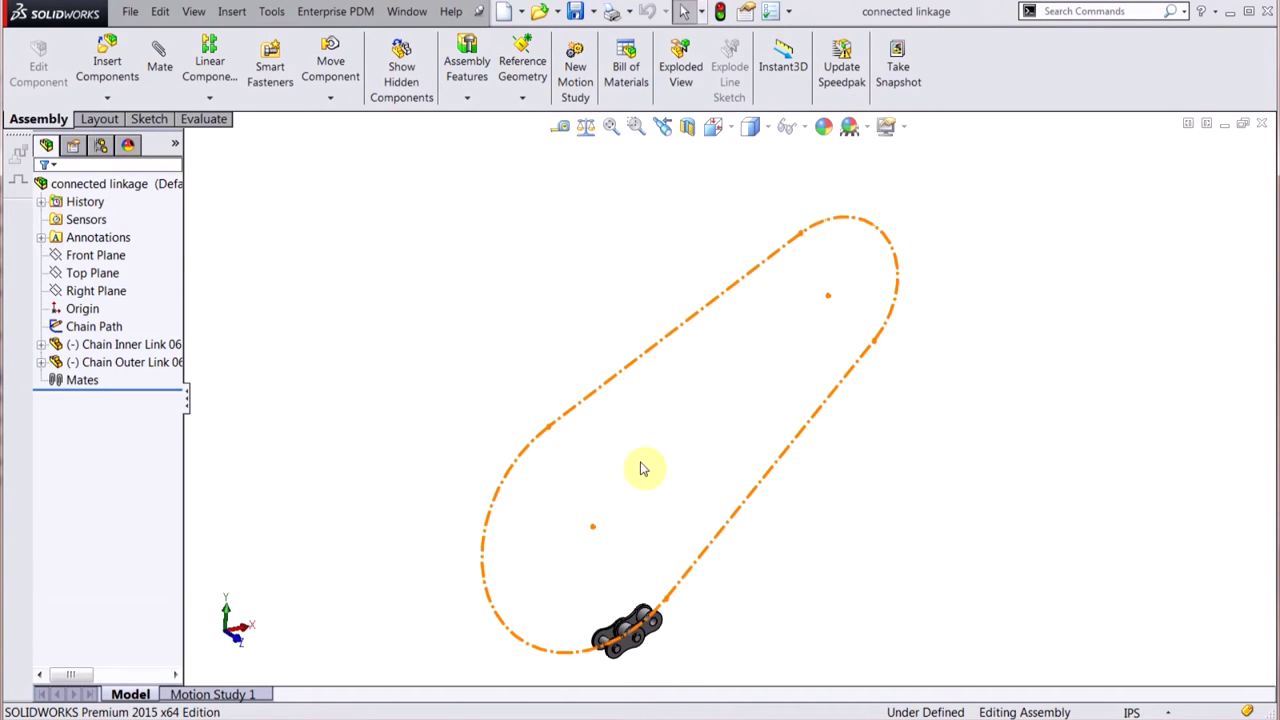
Step: Start a Chain Component Pattern on the closed Chain Path loop with Fill Path enabled
click(209, 97)
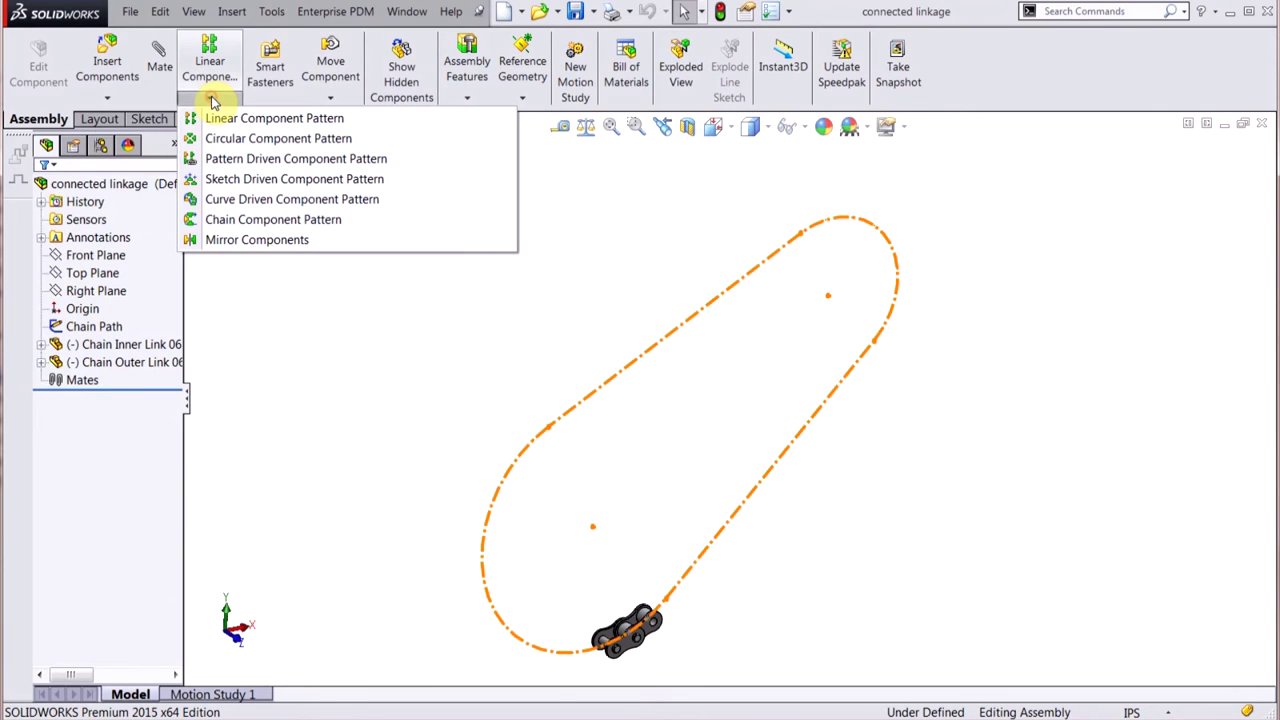
click(244, 222)
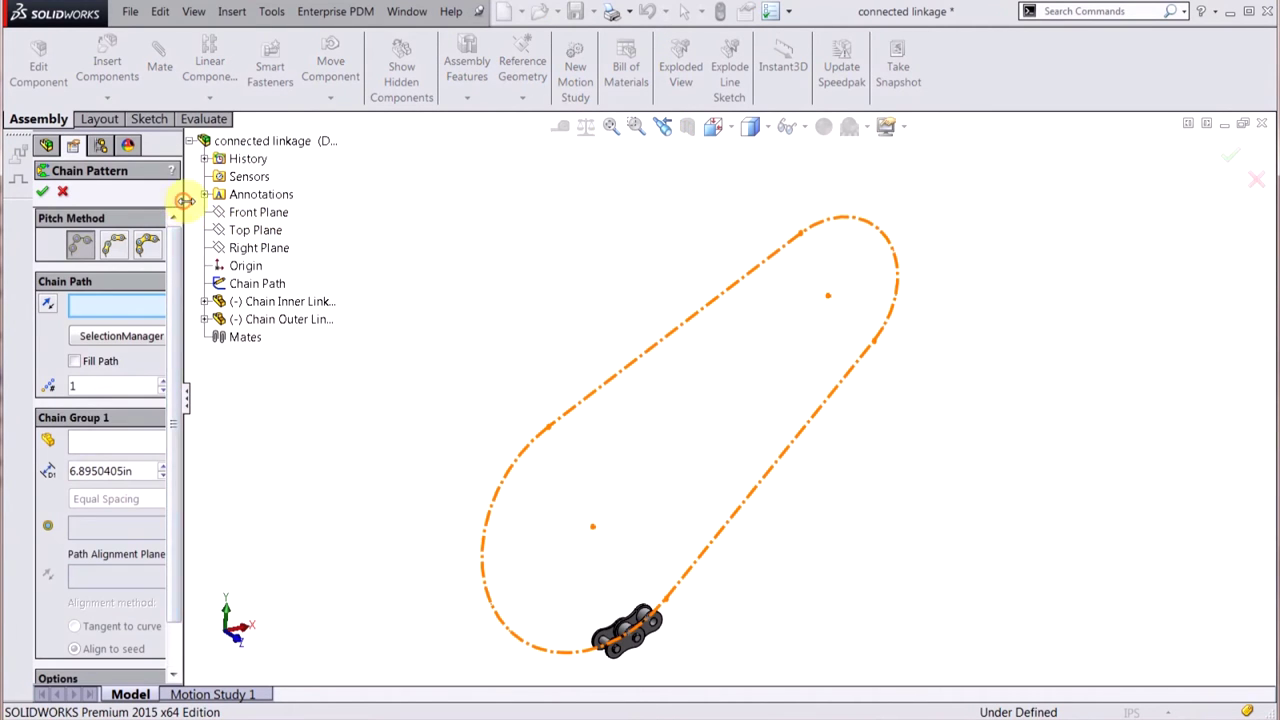
drag(185, 200, 251, 203)
click(126, 340)
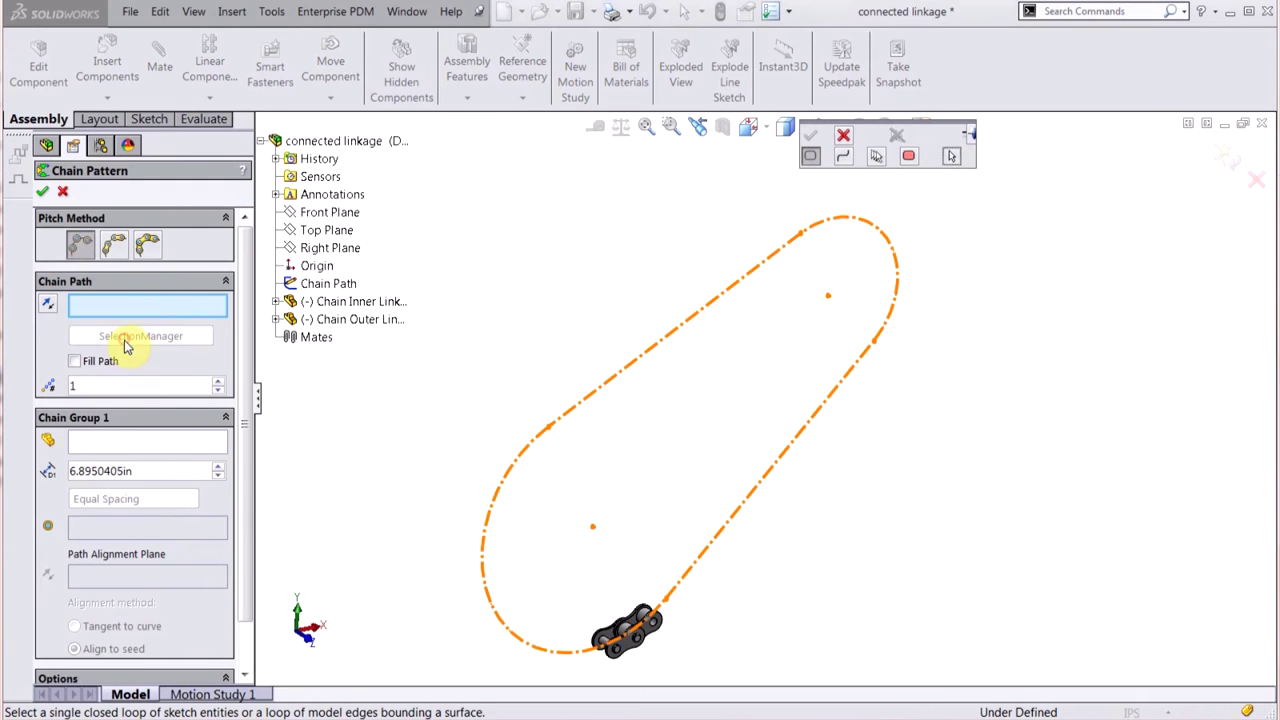
click(700, 317)
click(808, 138)
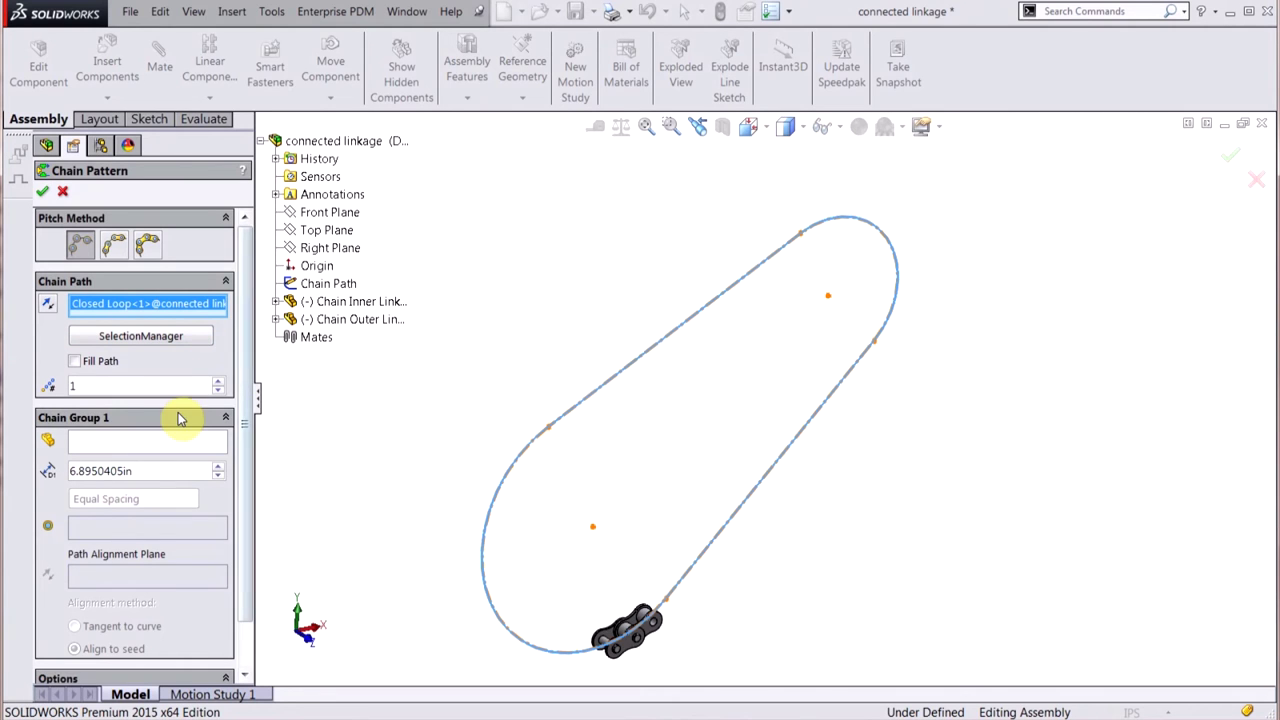
click(100, 365)
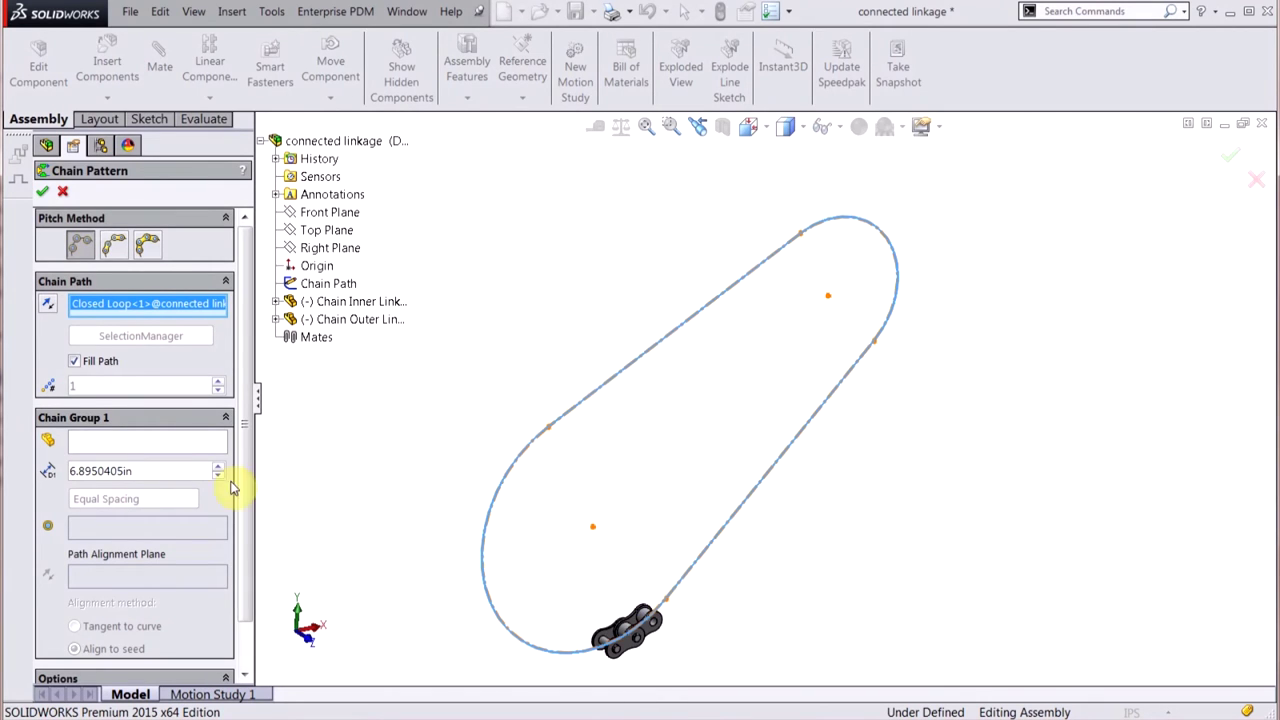
Step: Switch the chain pattern's pitch method to Connected Linkage to expose Chain Groups 1 and 2
click(159, 444)
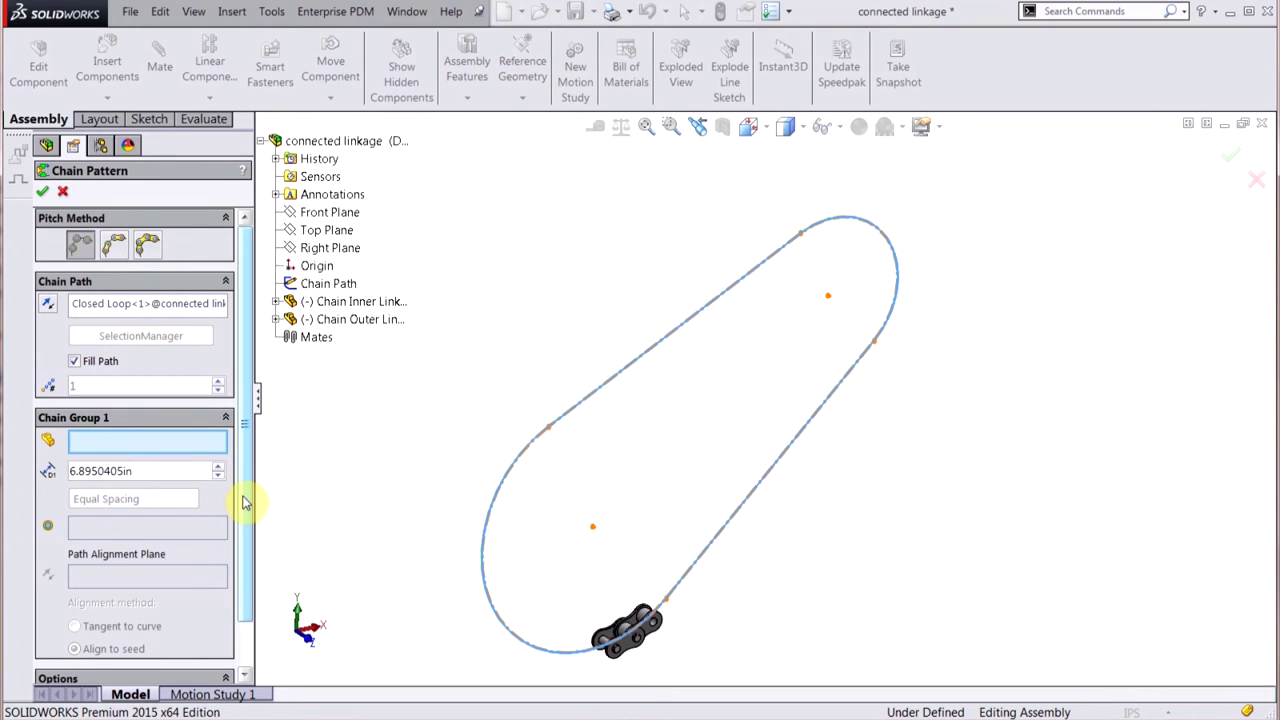
click(147, 244)
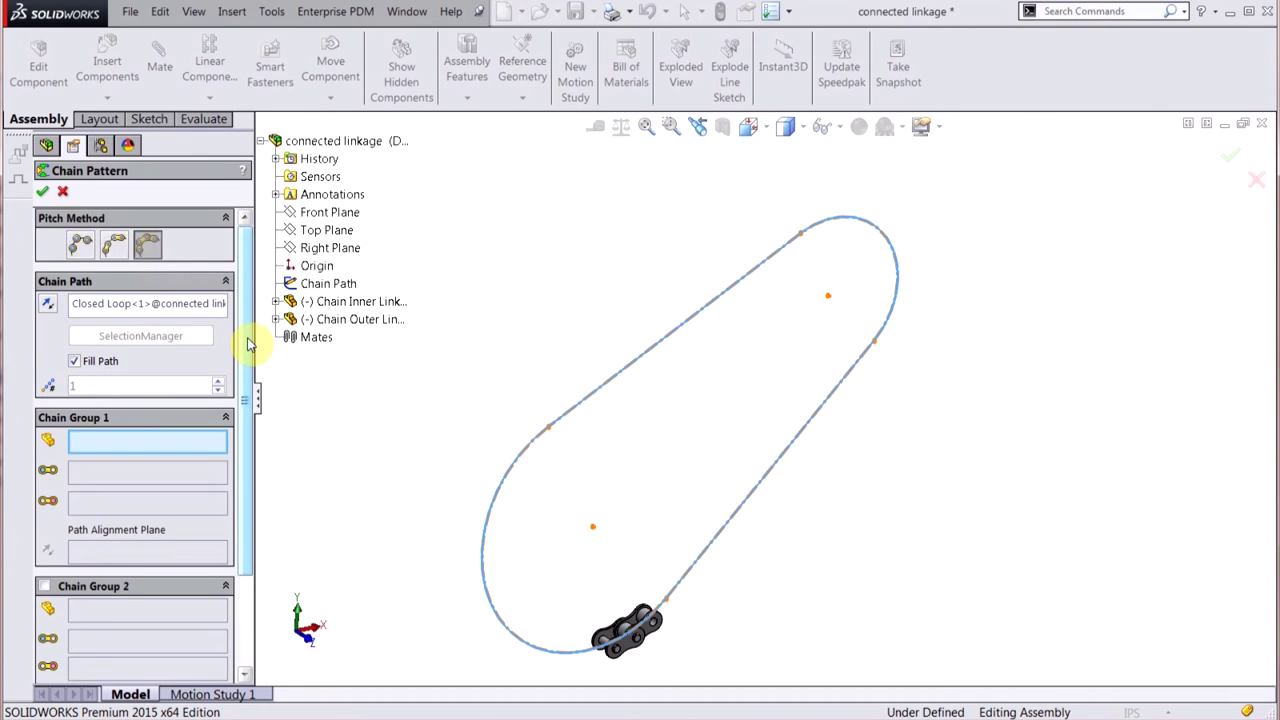
drag(251, 337, 253, 406)
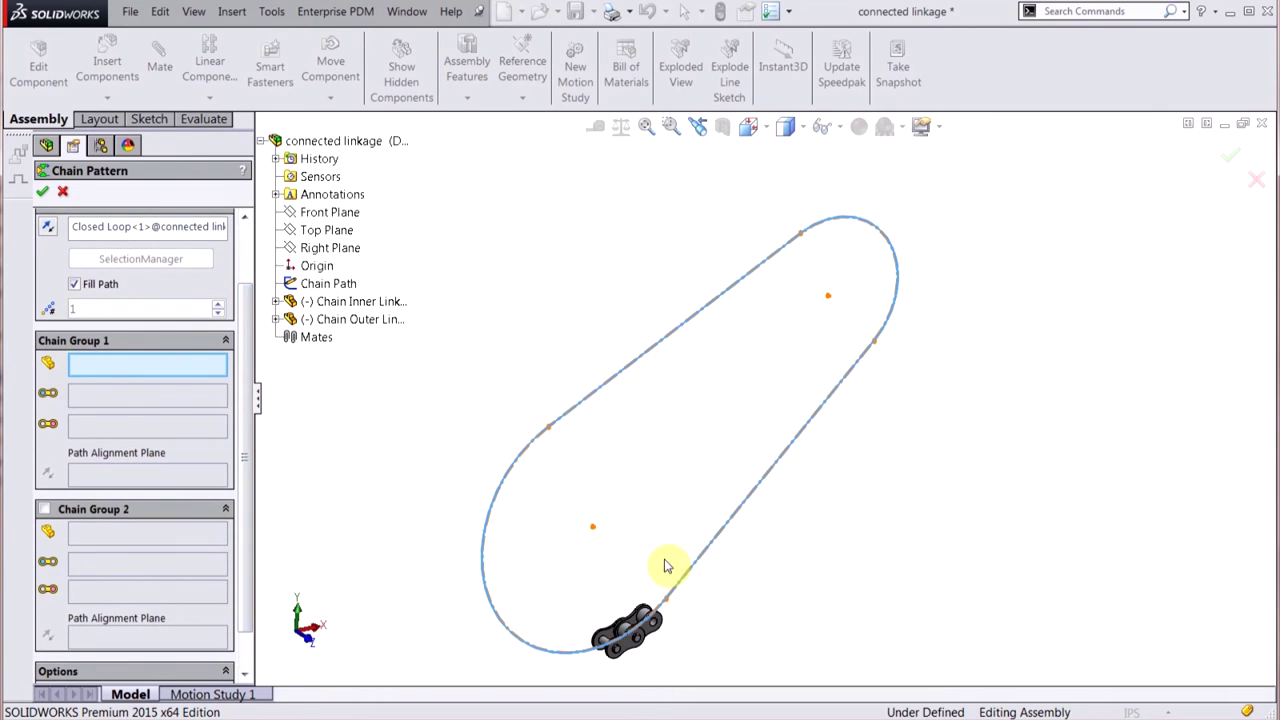
scroll(662, 635, down, 5)
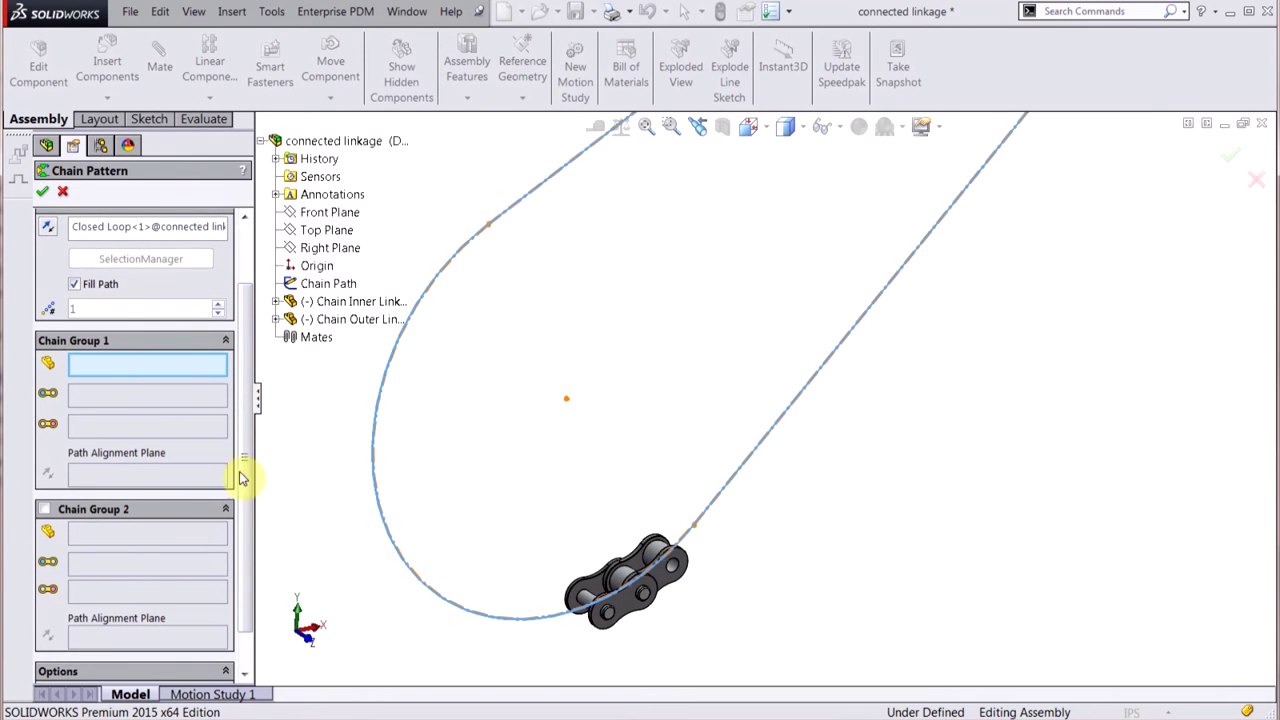
Step: Set Chain Group 1 to Chain Outer Link 06B1, its two pin holes and Mid-Plane, previewing 54 links
click(627, 602)
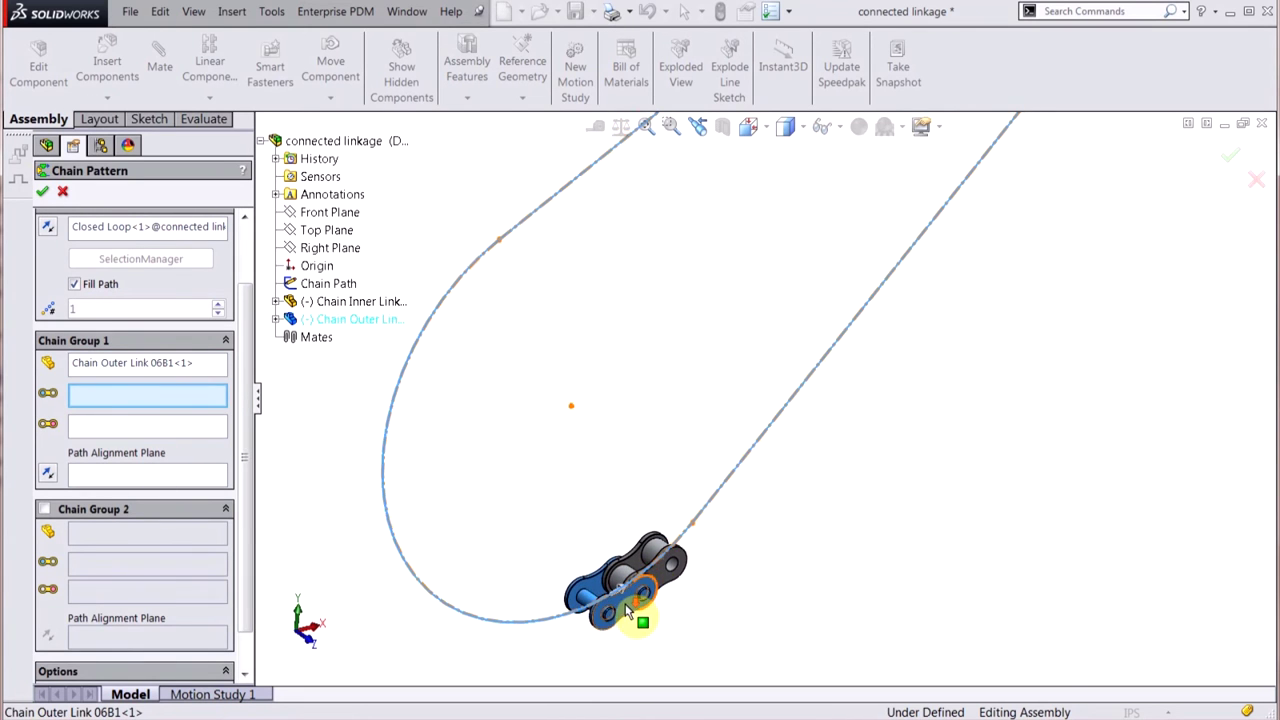
scroll(643, 560, down, 5)
scroll(643, 557, down, 3)
click(652, 505)
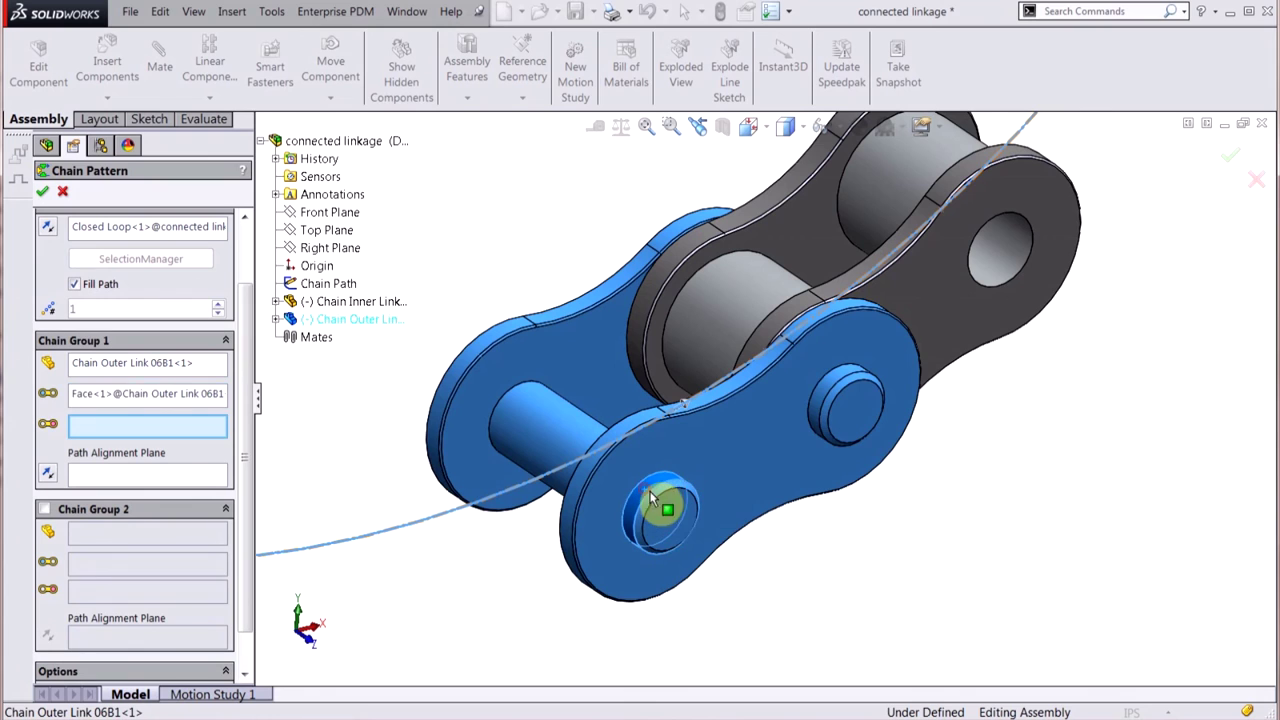
click(825, 406)
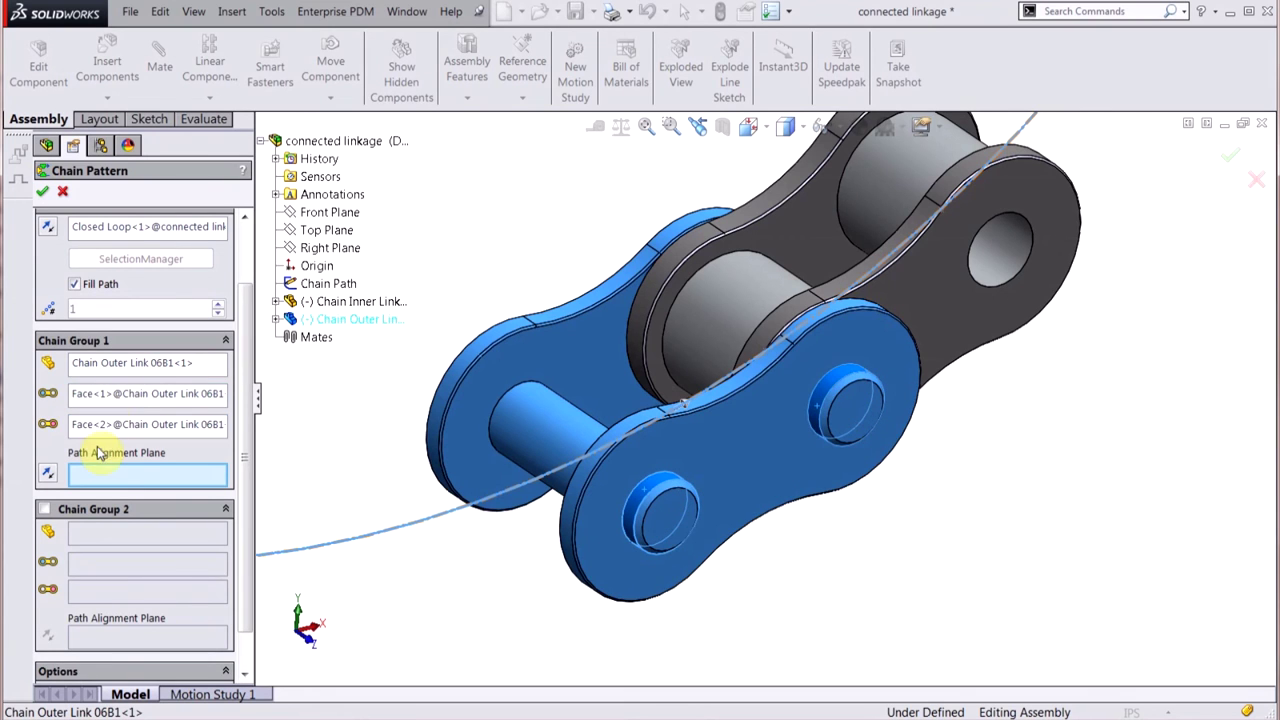
click(276, 319)
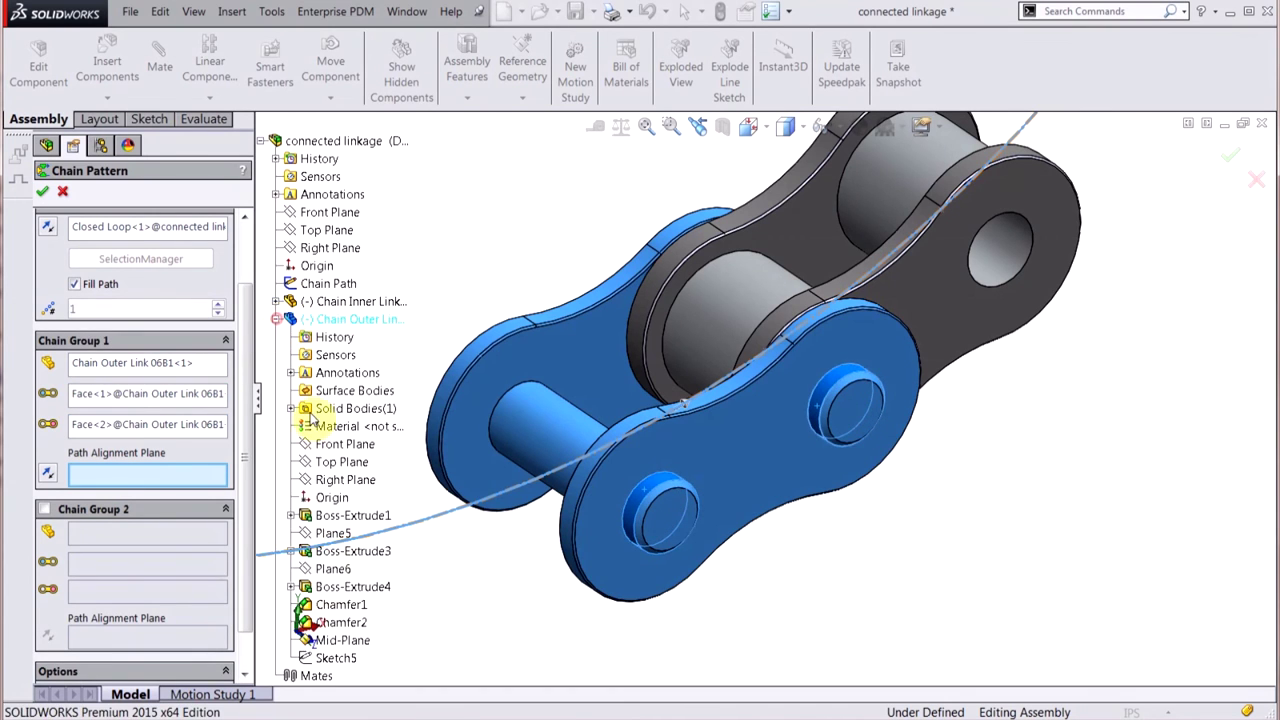
click(342, 640)
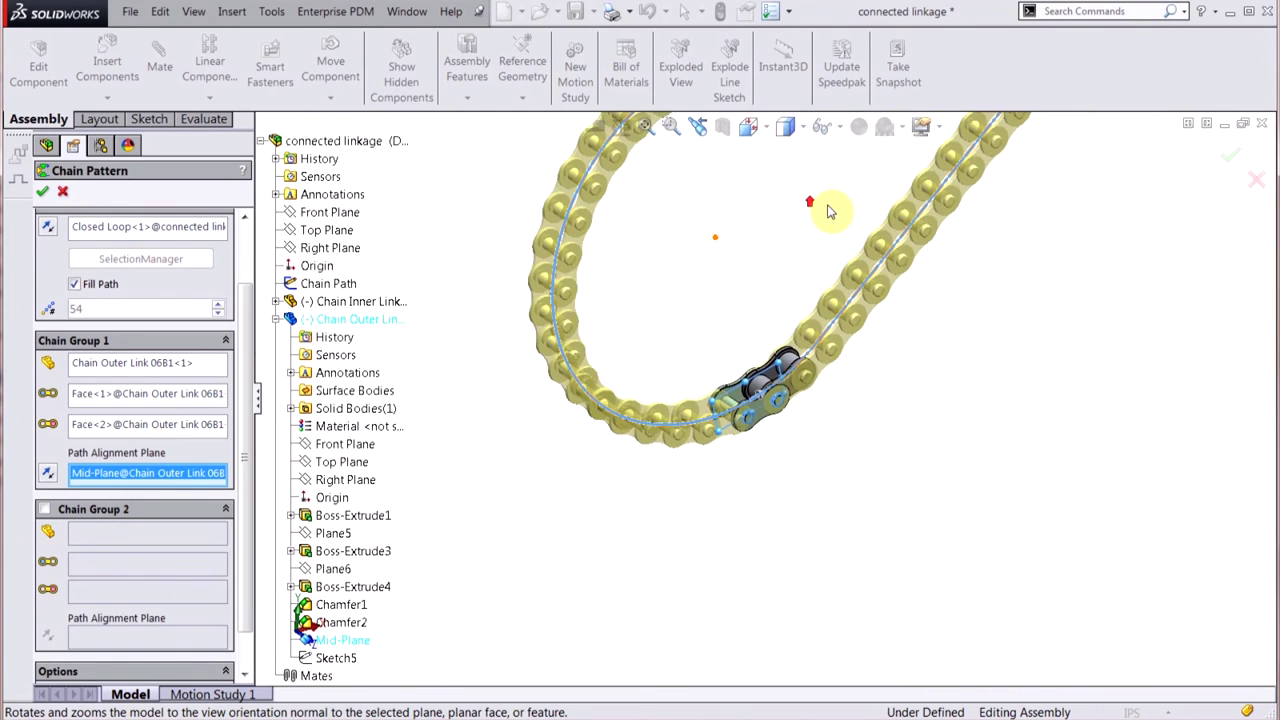
scroll(845, 212, down, 3)
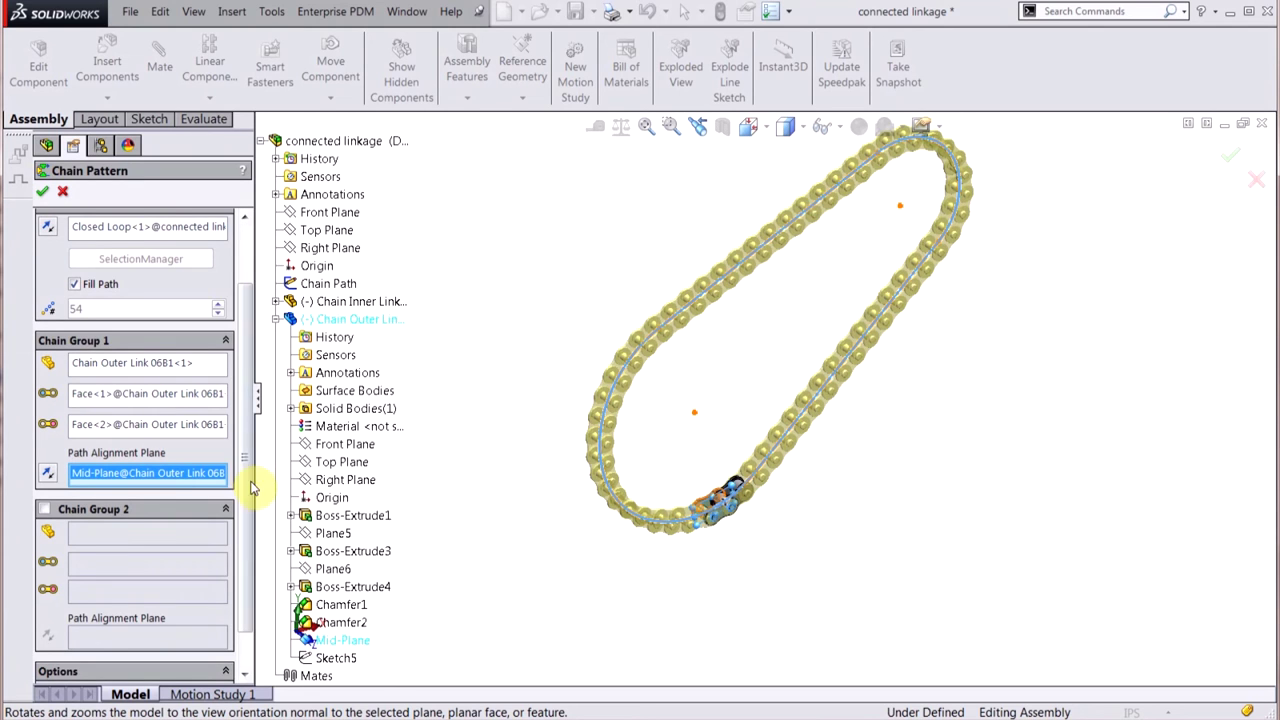
scroll(250, 490, down, 1)
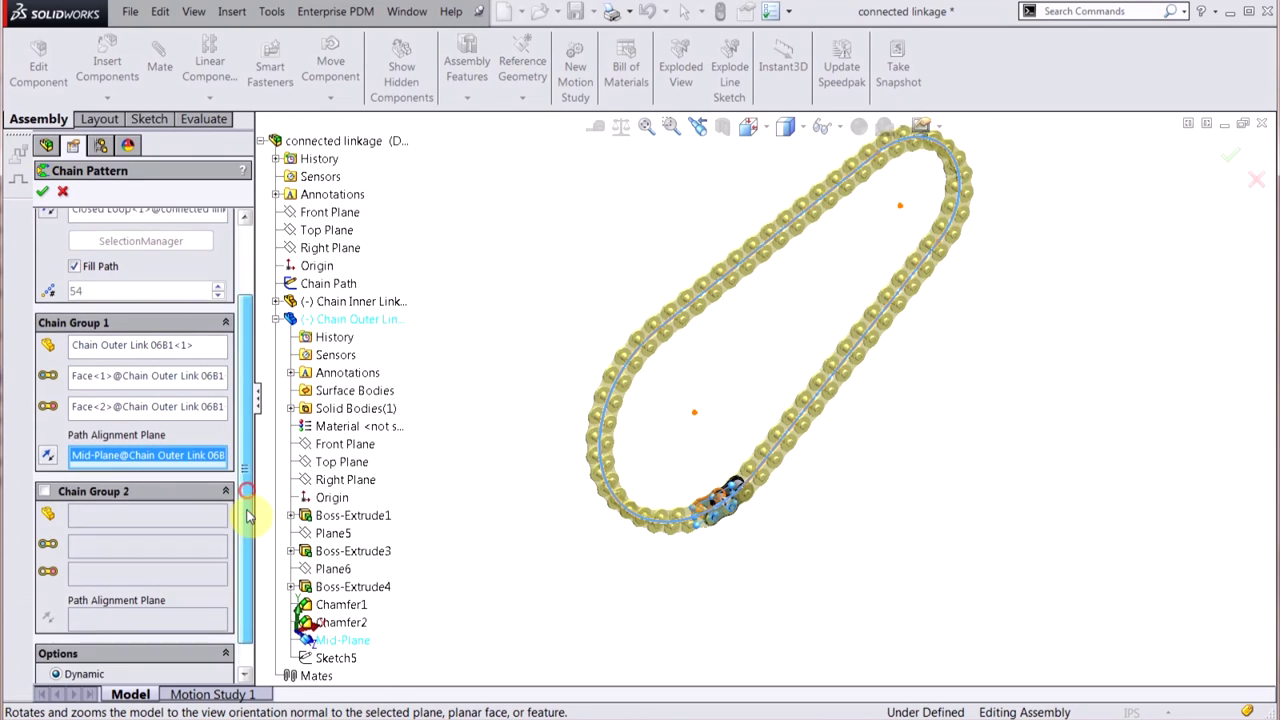
click(66, 480)
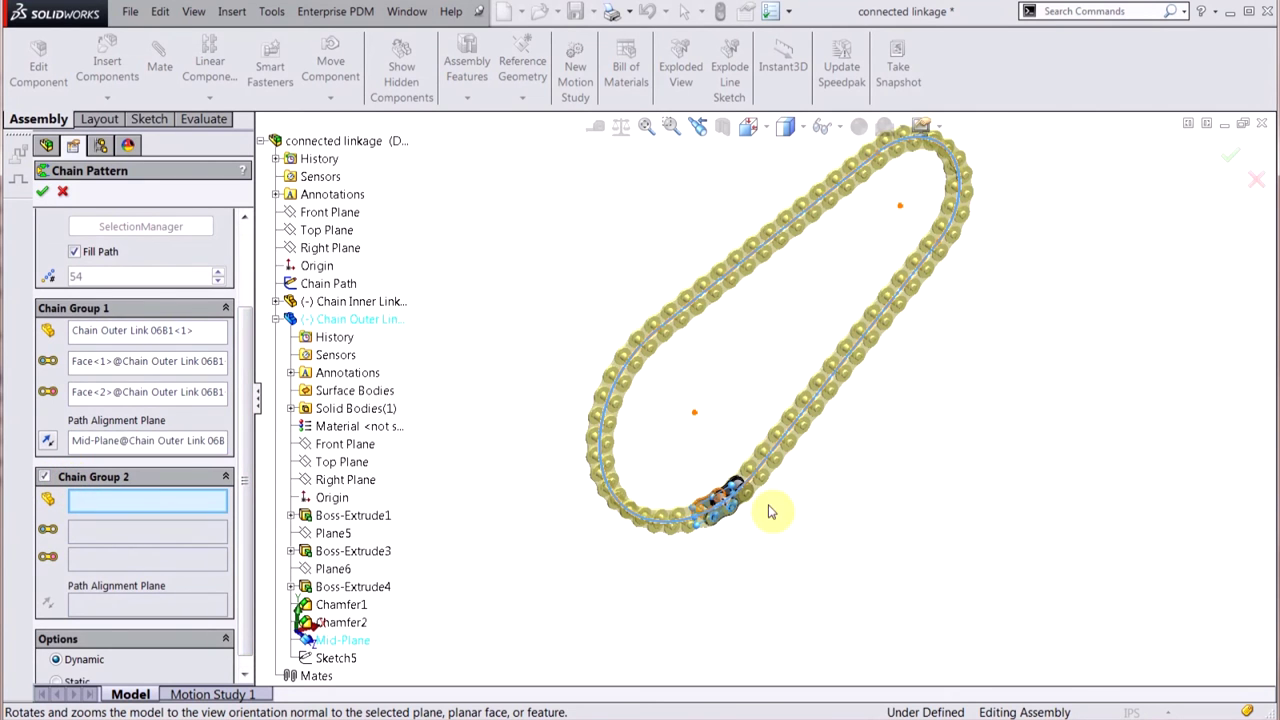
Step: Set Chain Group 2 to Chain Inner Link 06B1, its two pin faces and Mid-Plane, with Static option
scroll(780, 495, down, 5)
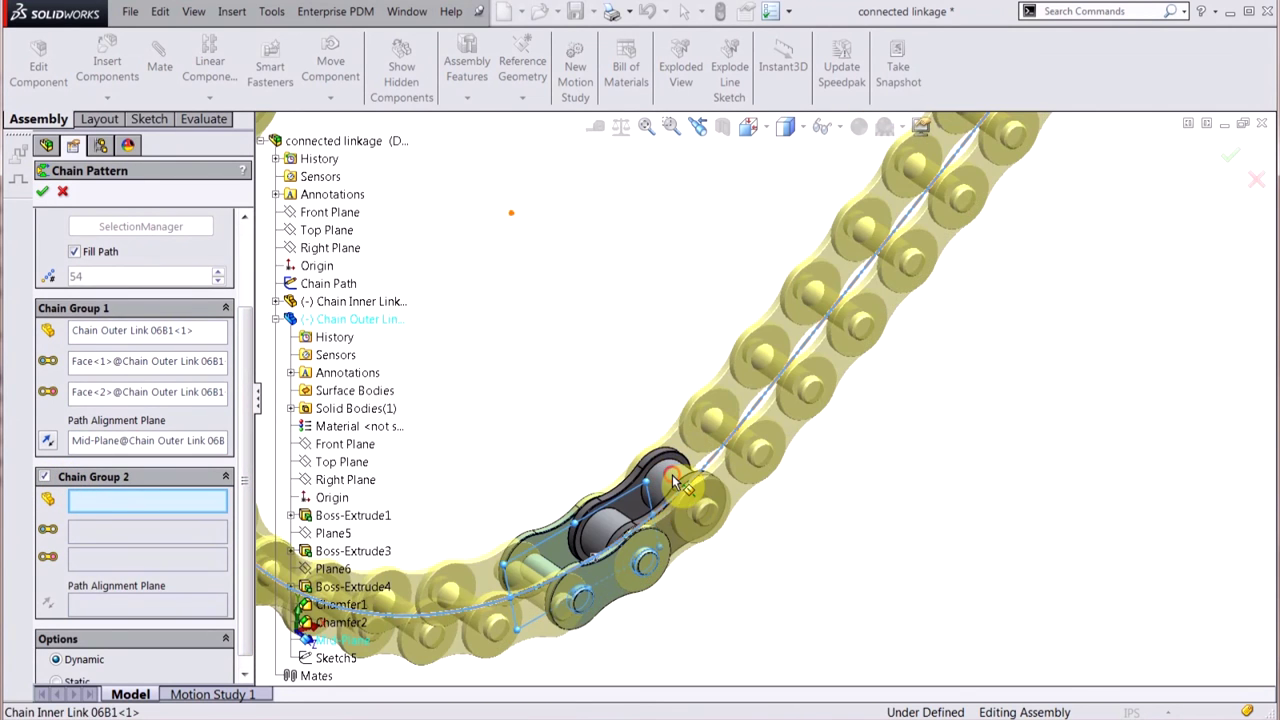
click(683, 445)
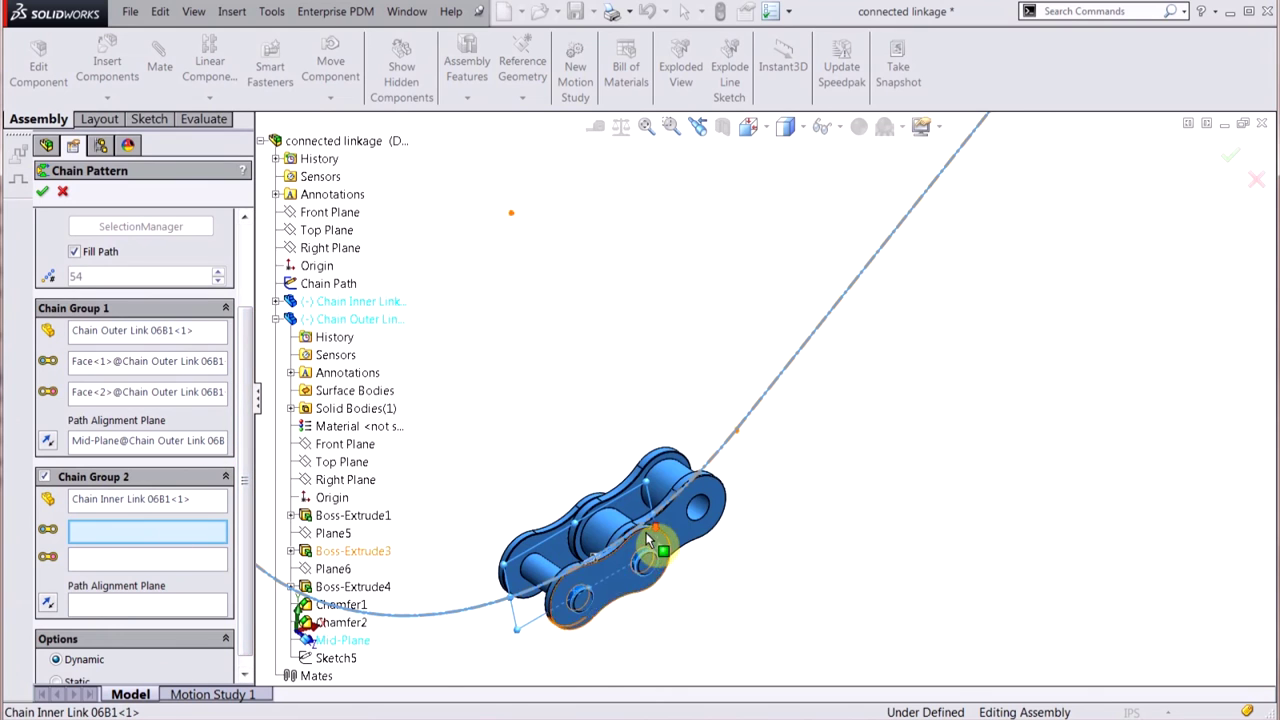
scroll(671, 543, down, 5)
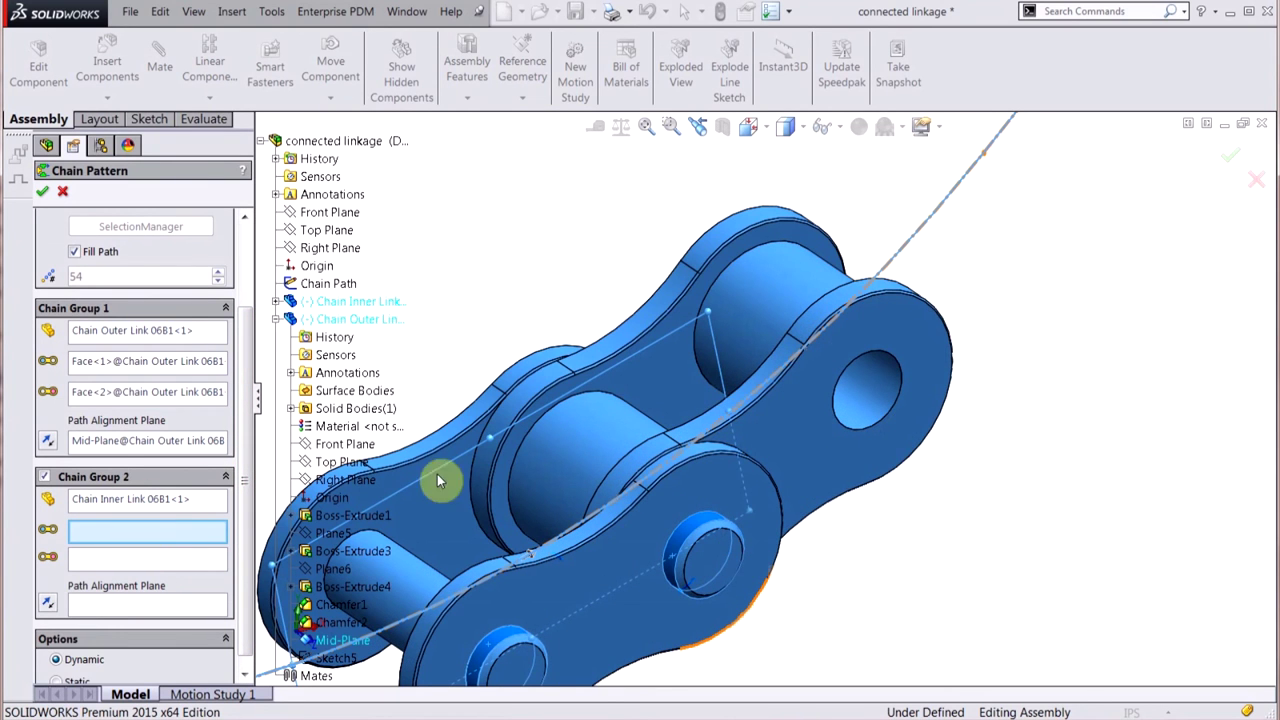
click(634, 457)
click(789, 340)
scroll(789, 330, up, 3)
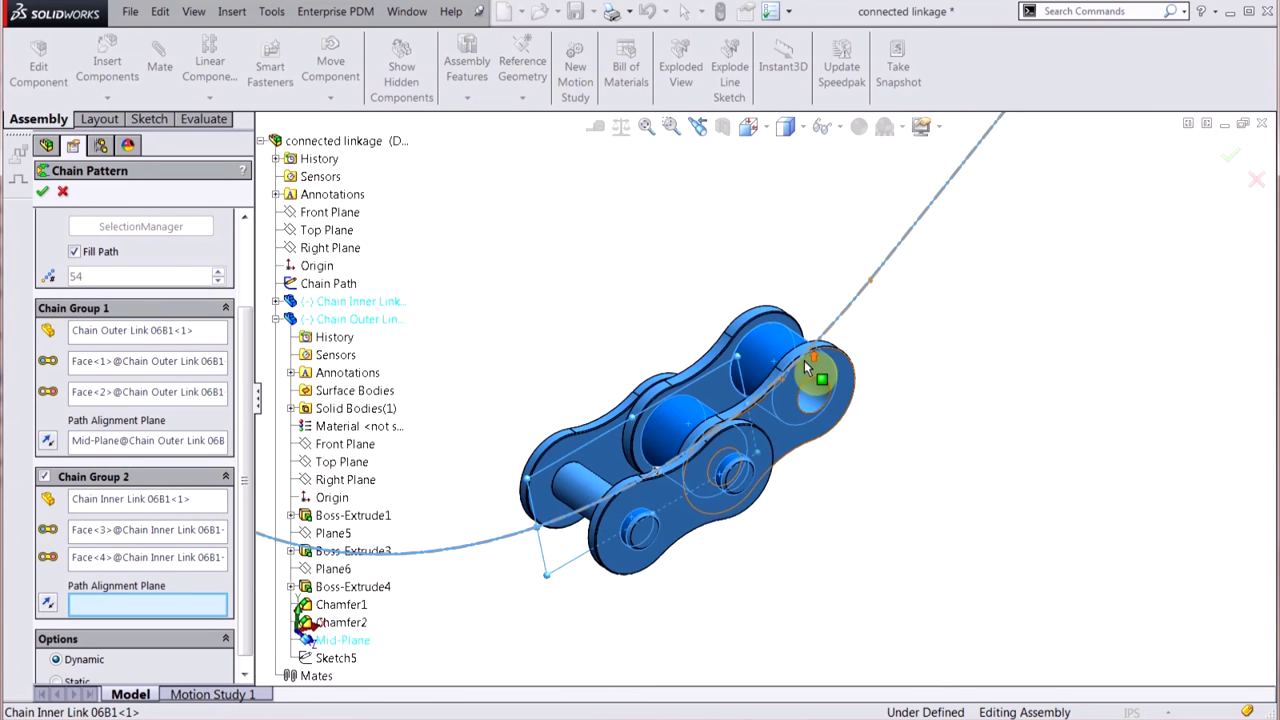
click(276, 319)
click(276, 301)
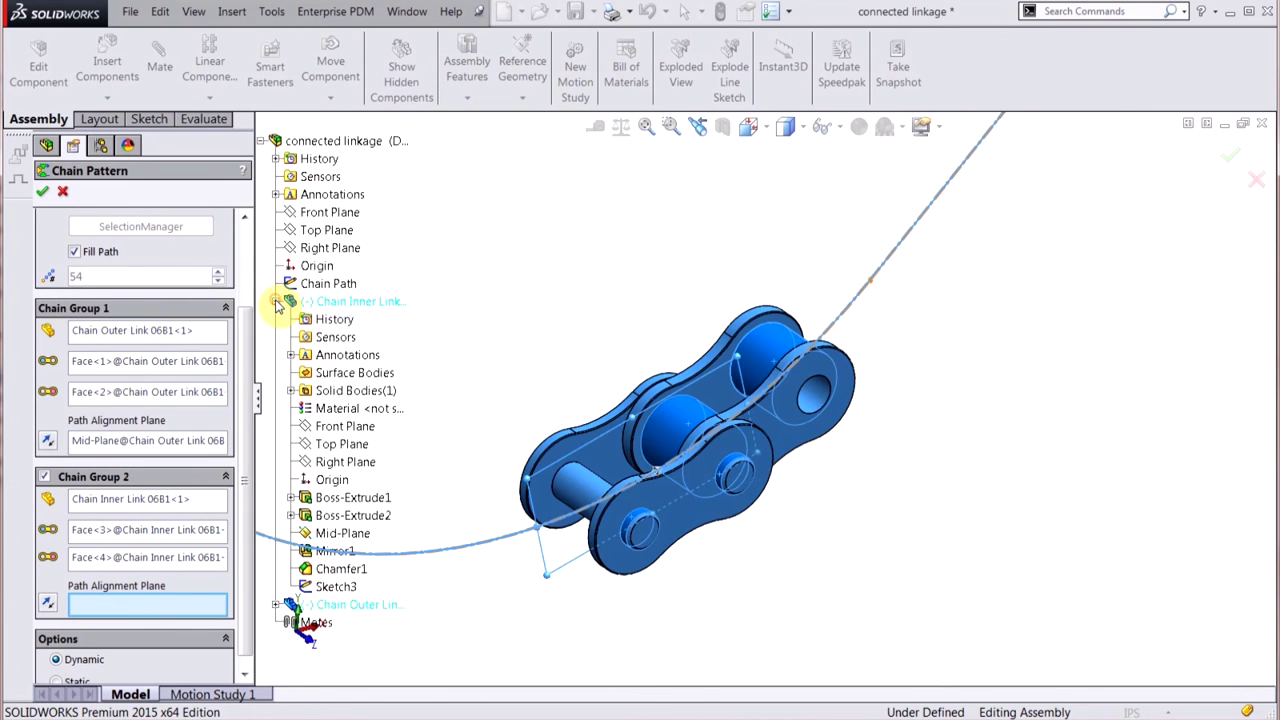
click(343, 533)
scroll(760, 440, up, 6)
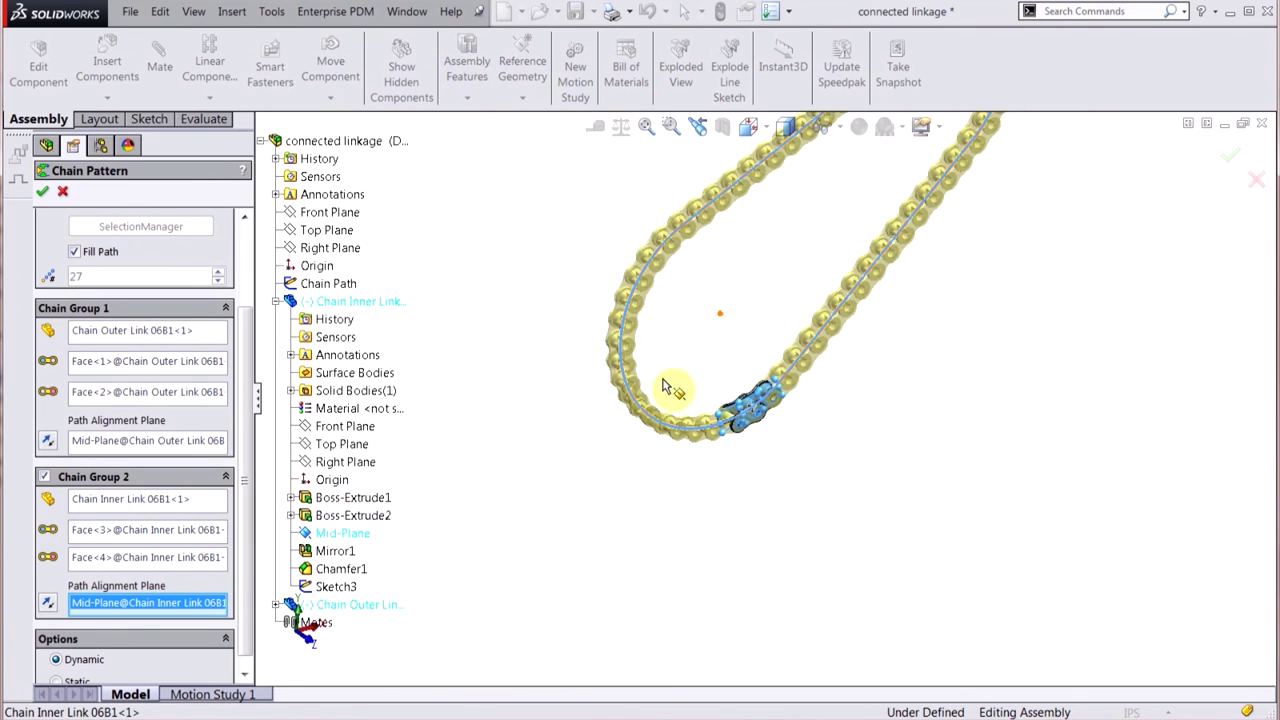
scroll(246, 510, down, 1)
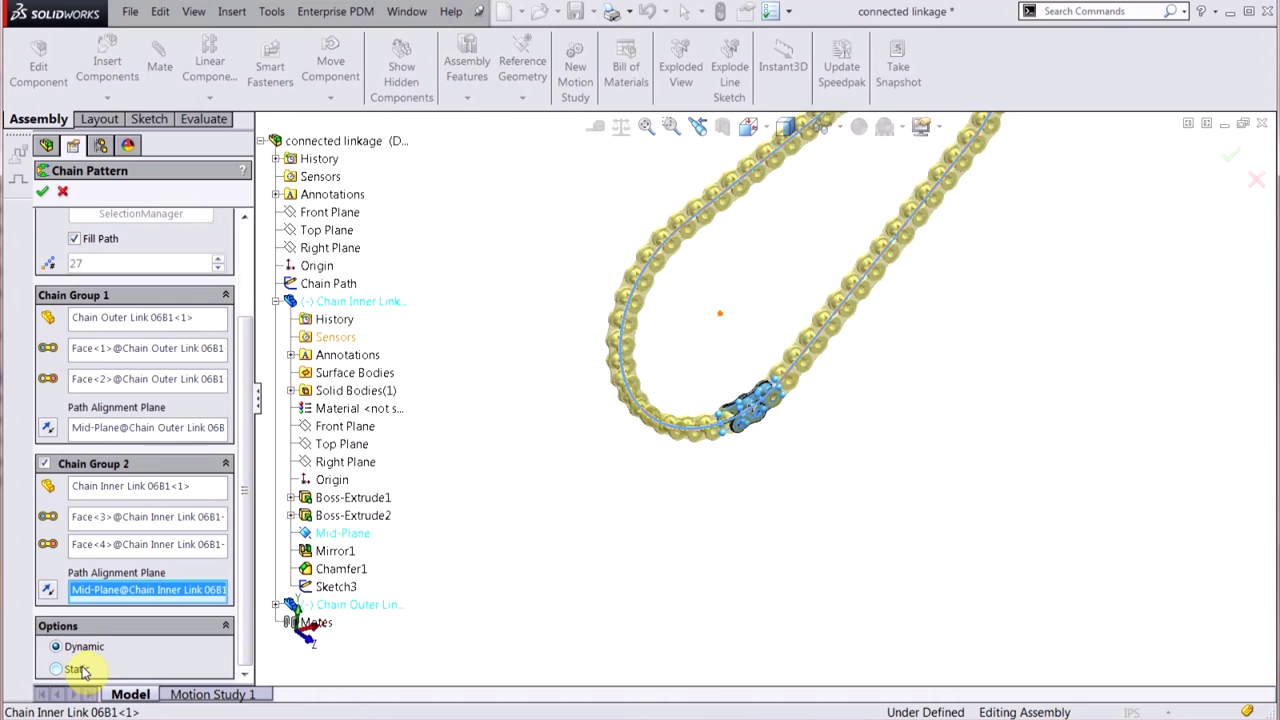
Step: Build the chain pattern, filling the Chain Path loop with alternating inner and outer links
click(43, 193)
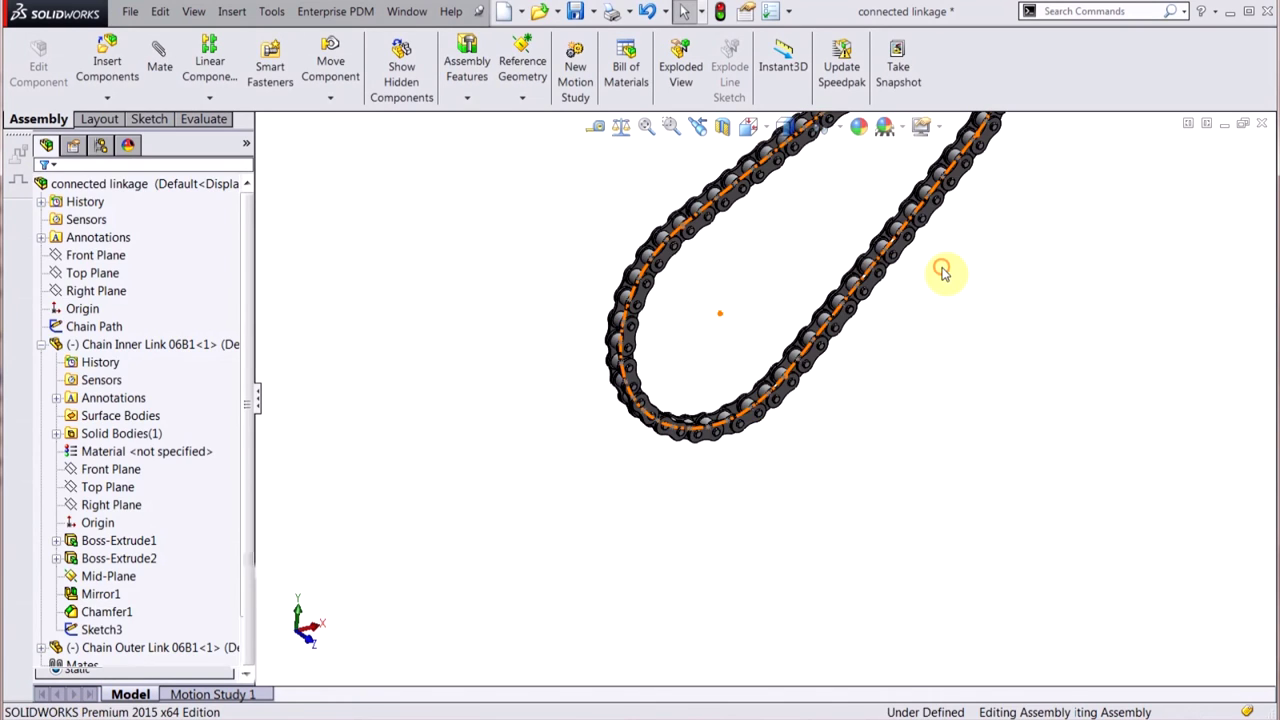
scroll(945, 272, up, 3)
scroll(945, 272, down, 5)
Step: Orbit the chain to view it at an angle and try dragging one inner link
middle_drag(551, 340, 557, 390)
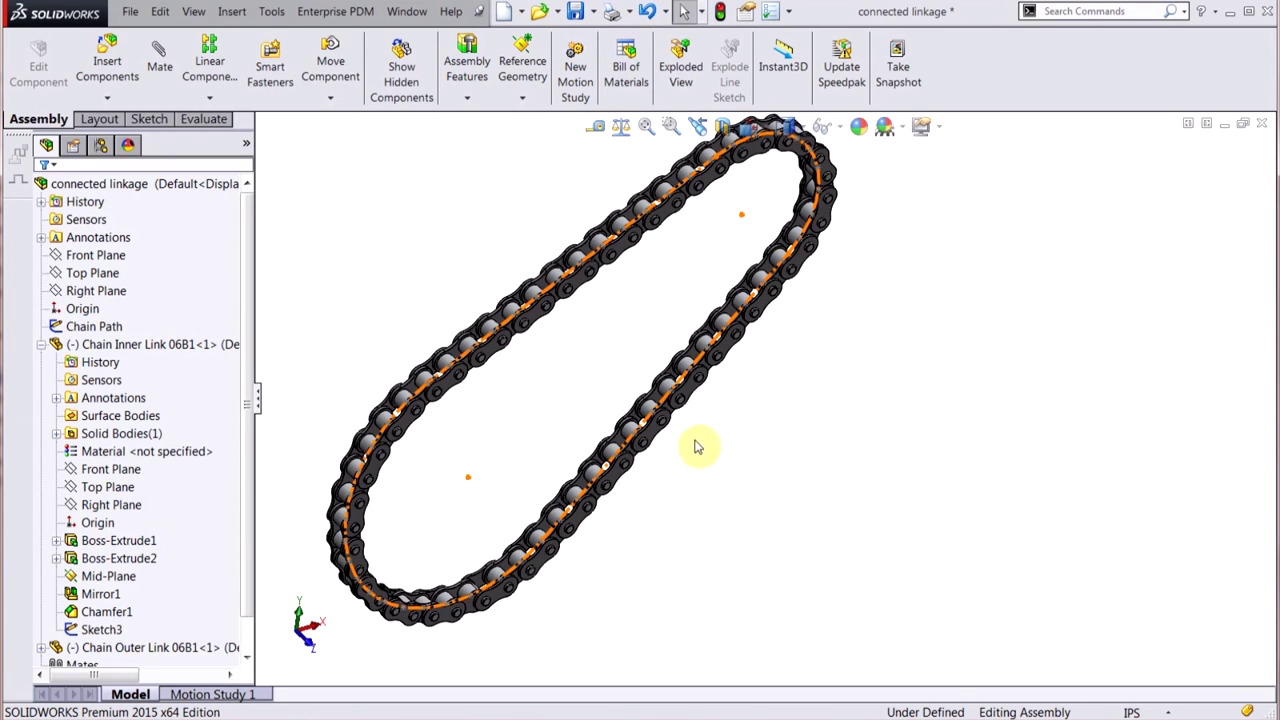
scroll(706, 440, down, 5)
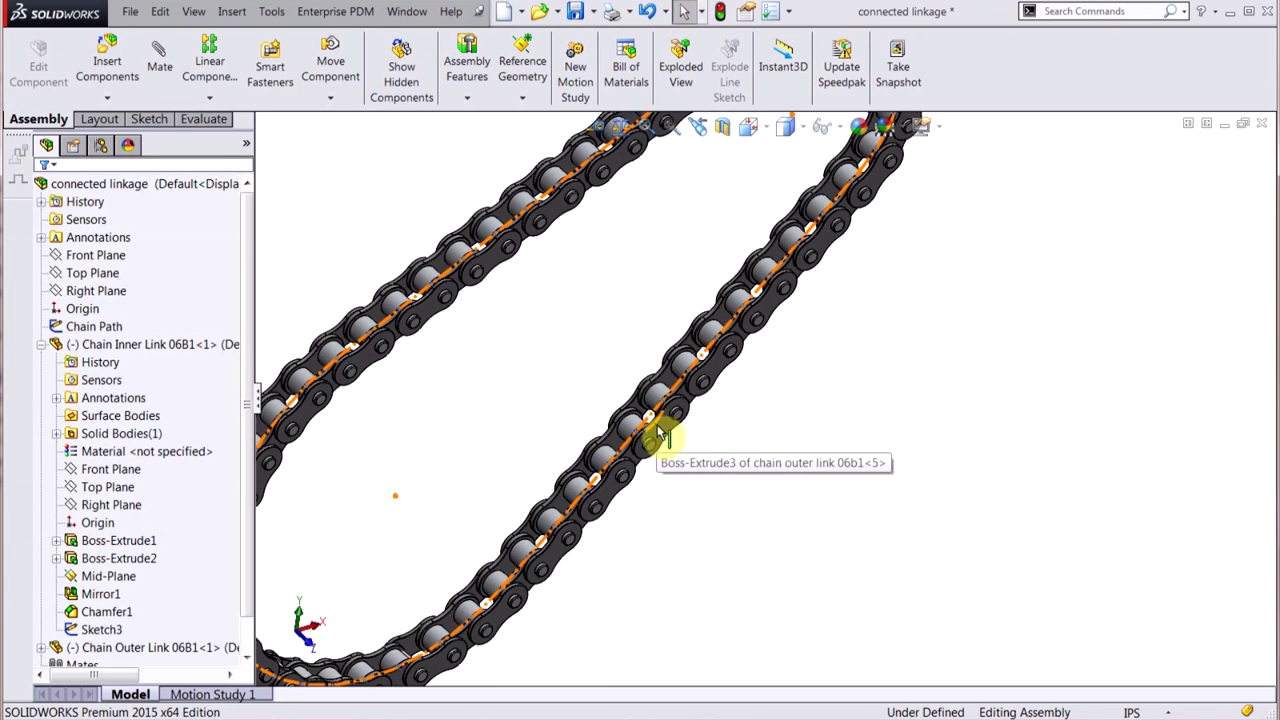
drag(657, 398, 606, 380)
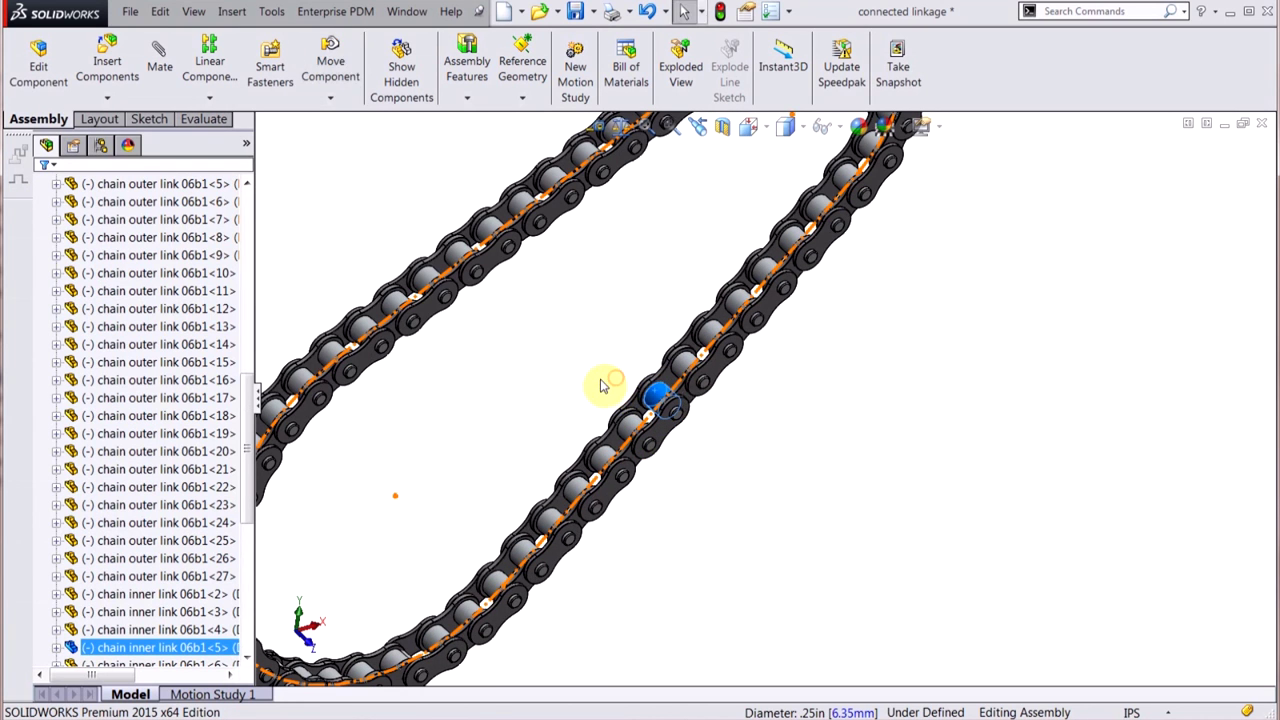
Step: Collapse and select ChainPattern1, then drag the seed link so the chain slides around its loop
scroll(253, 420, up, 5)
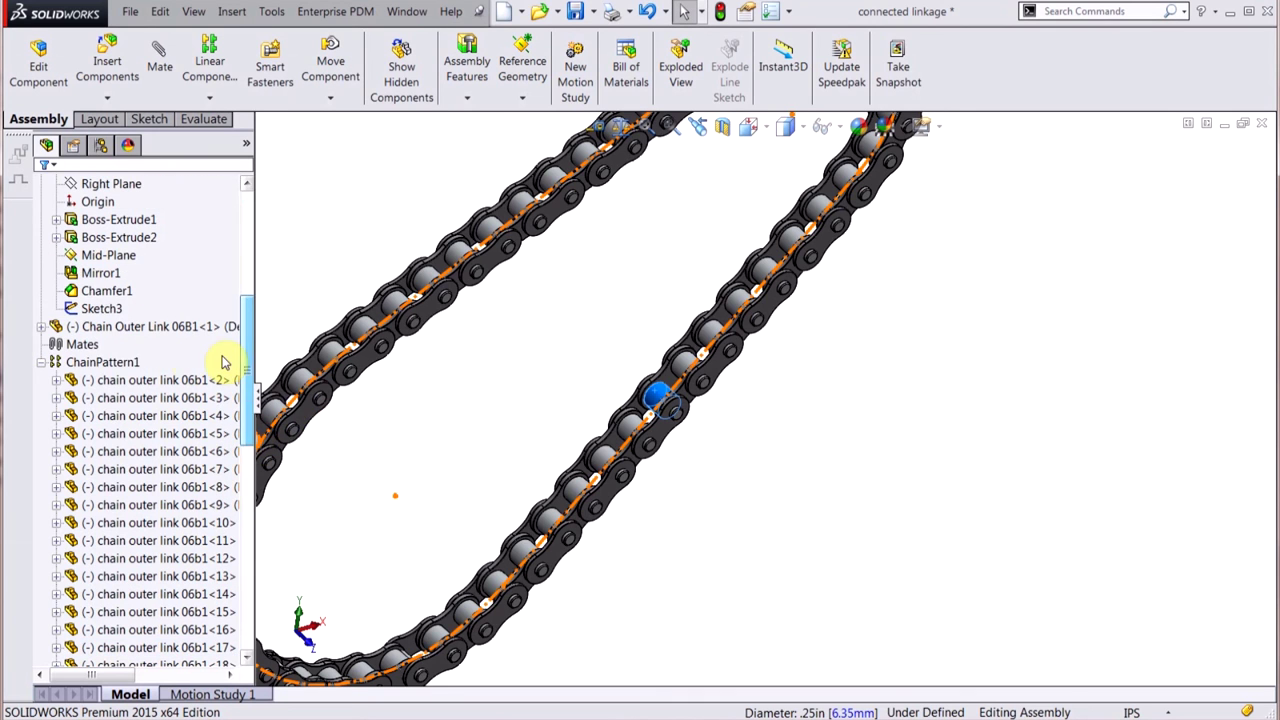
click(45, 366)
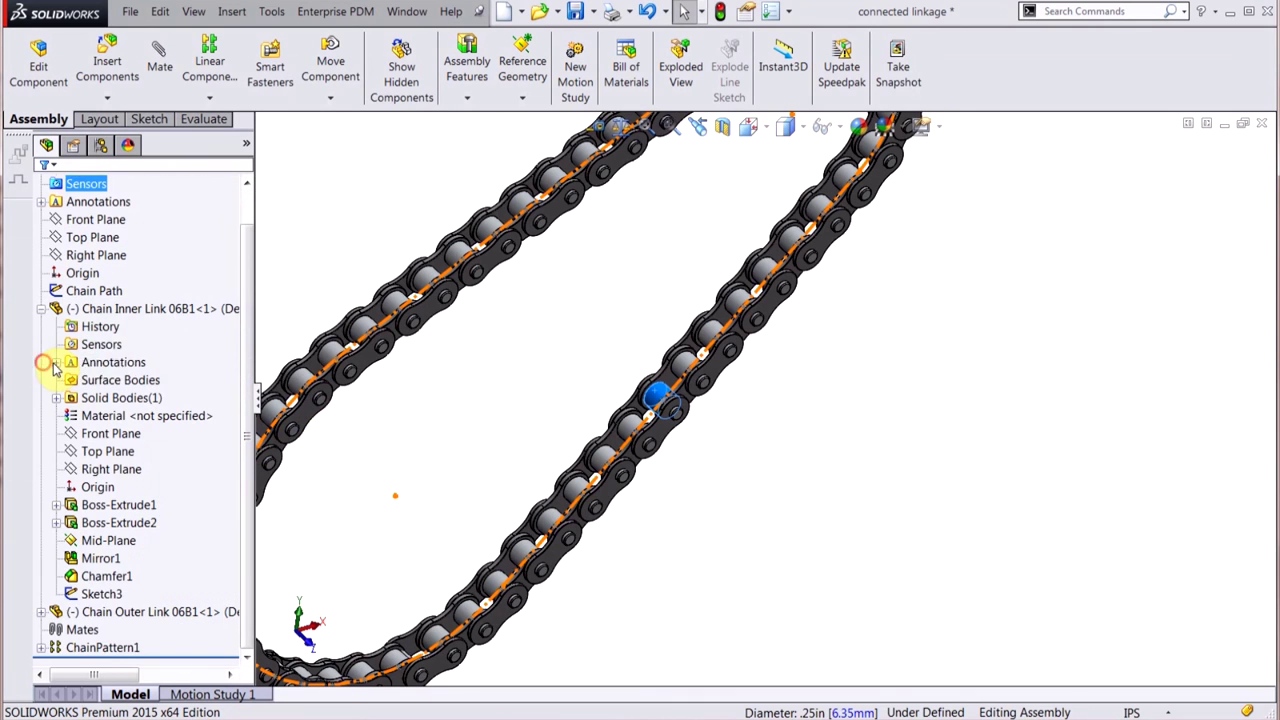
click(103, 647)
drag(440, 537, 470, 522)
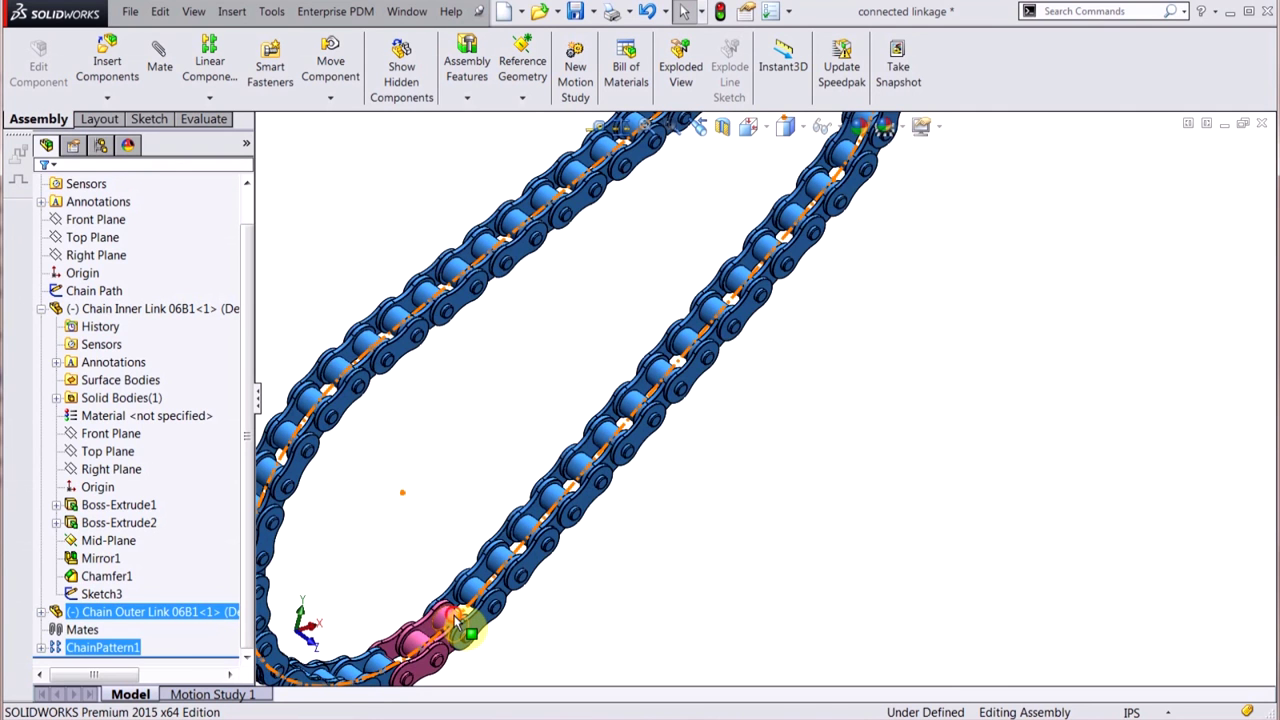
drag(455, 620, 786, 440)
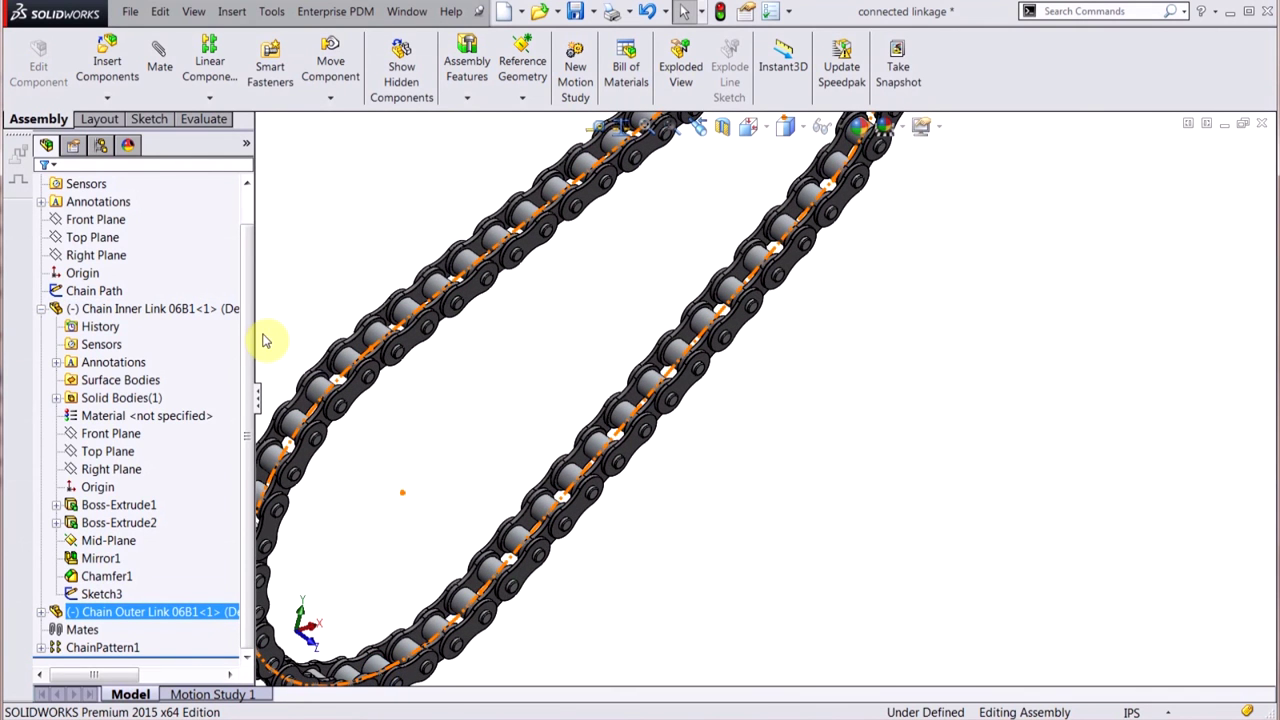